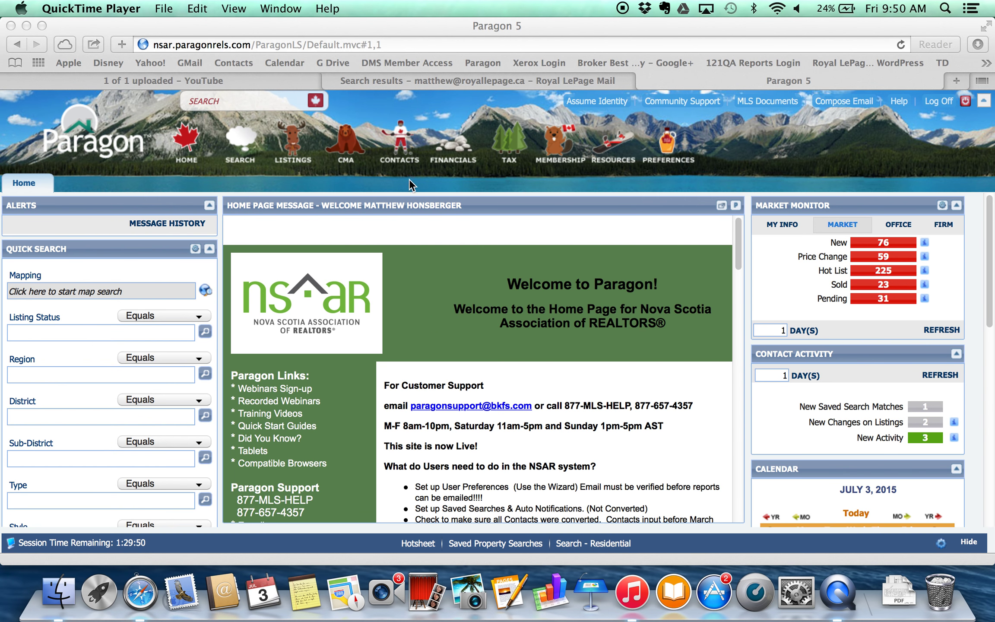
Start a new CMA presentation using the CMA menu's Create Presentation option.
click(365, 115)
mouse_move(349, 149)
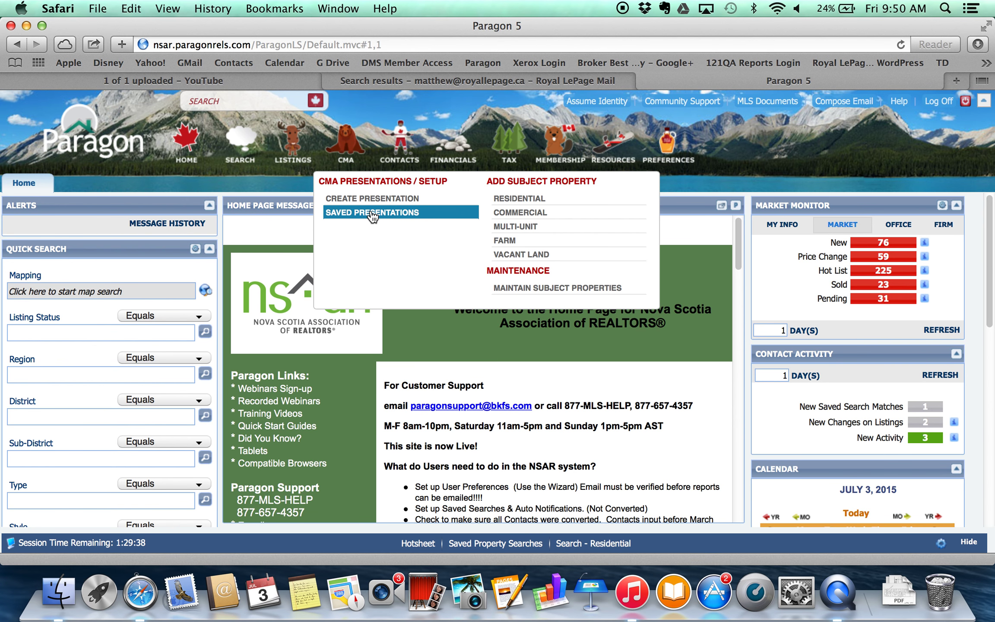
click(366, 198)
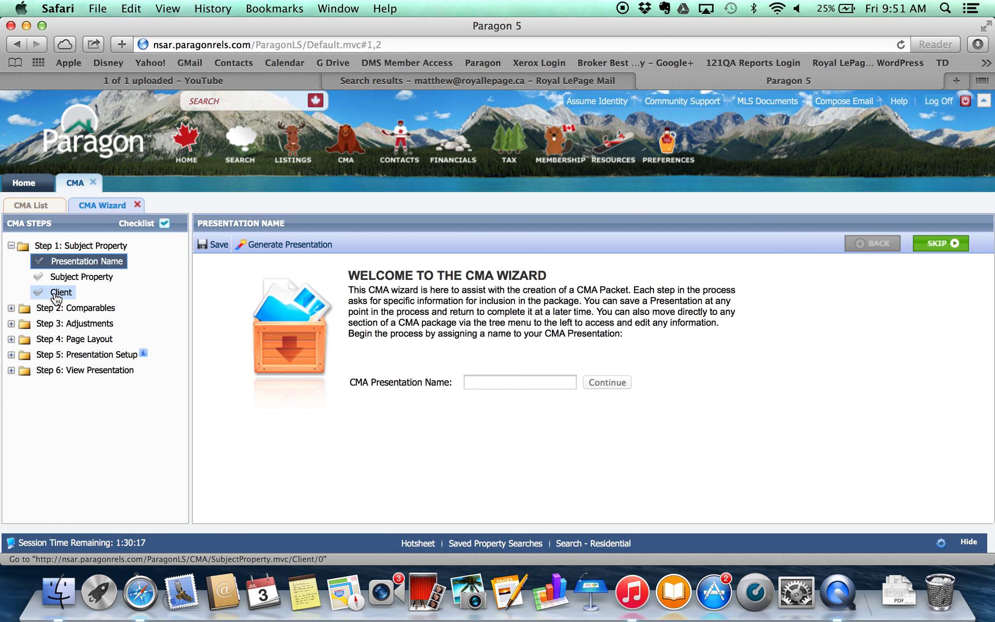
Preview the Comparables and Adjustments wizard steps, then return to the Presentation Name field.
click(11, 309)
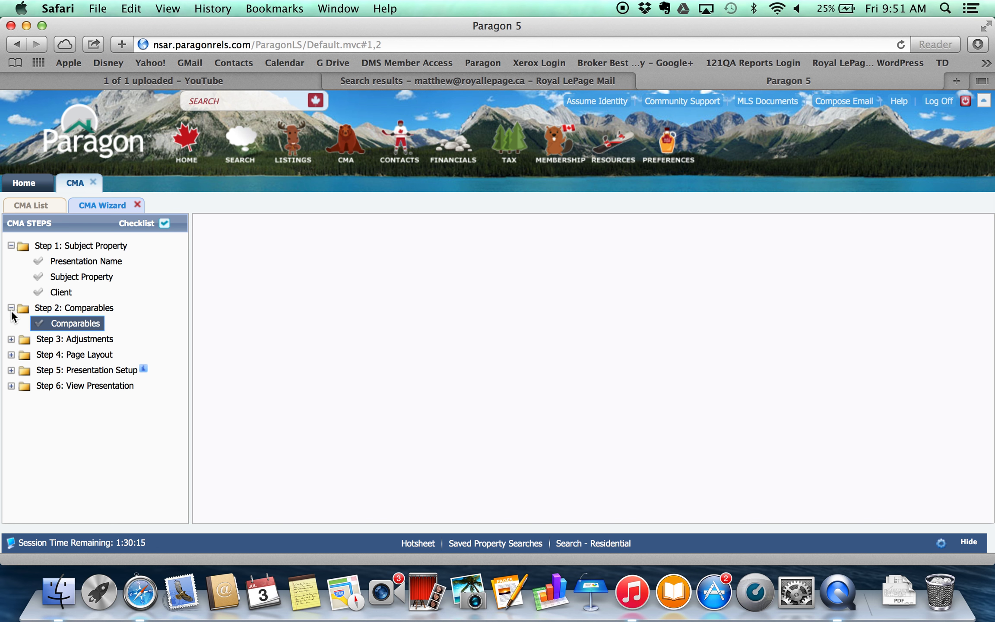
click(12, 340)
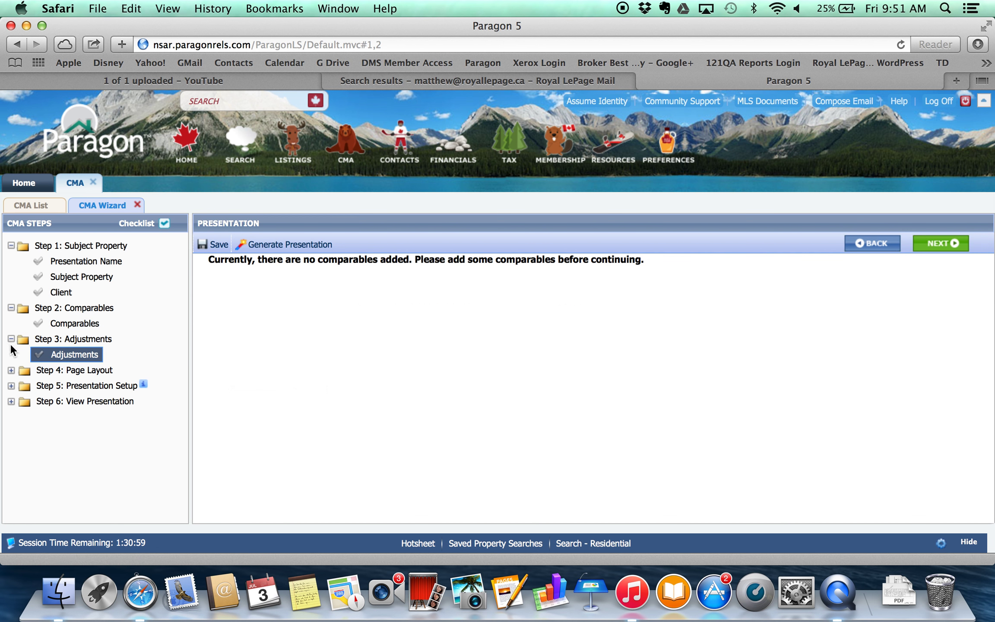
click(11, 339)
click(11, 308)
click(71, 262)
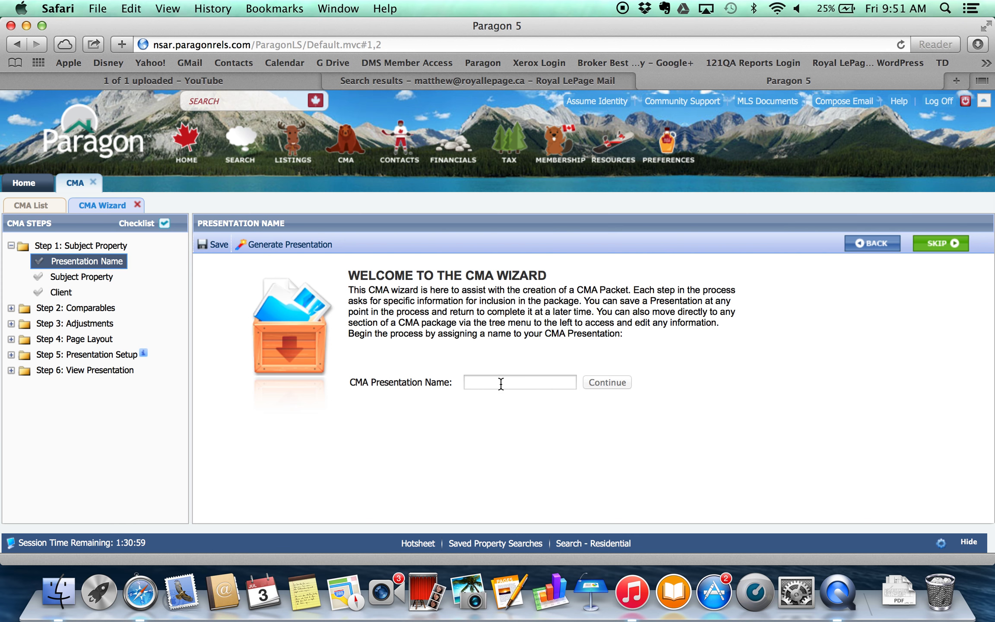
click(501, 383)
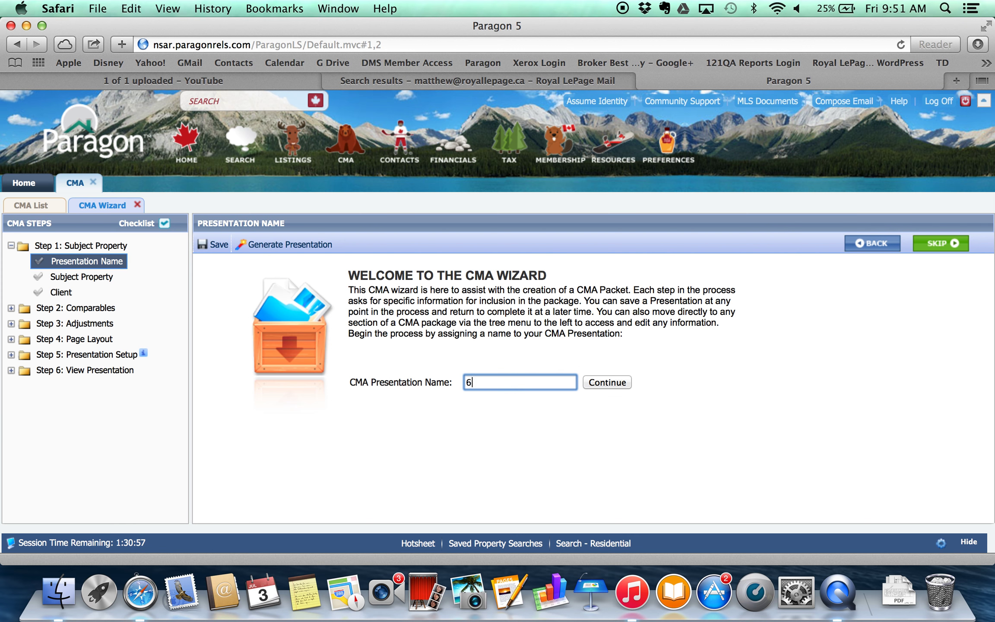
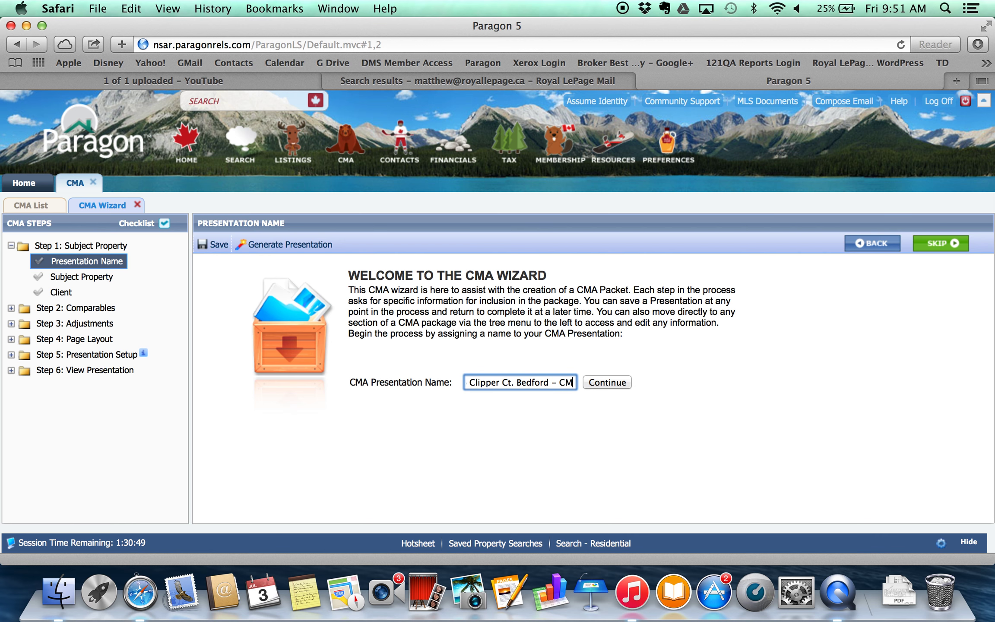
text(A)
click(602, 381)
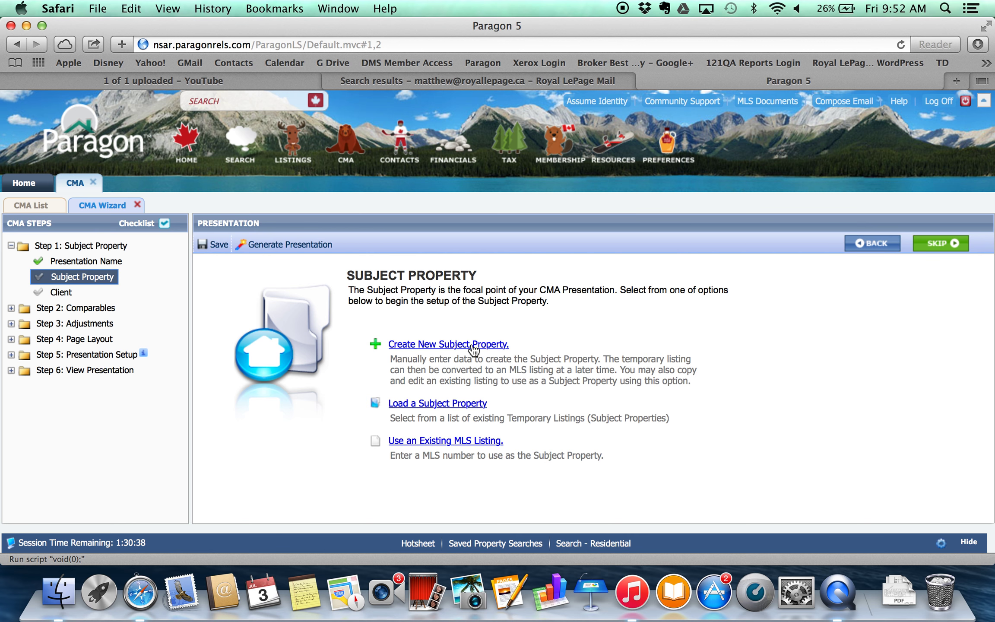
click(473, 344)
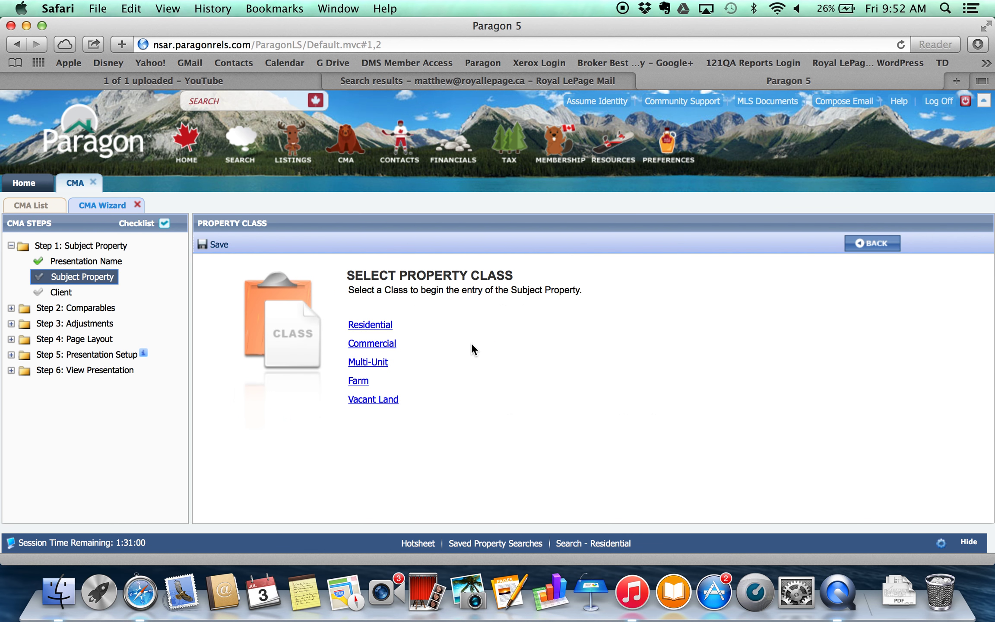
Choose the Residential property class and expand the General Information section.
click(384, 324)
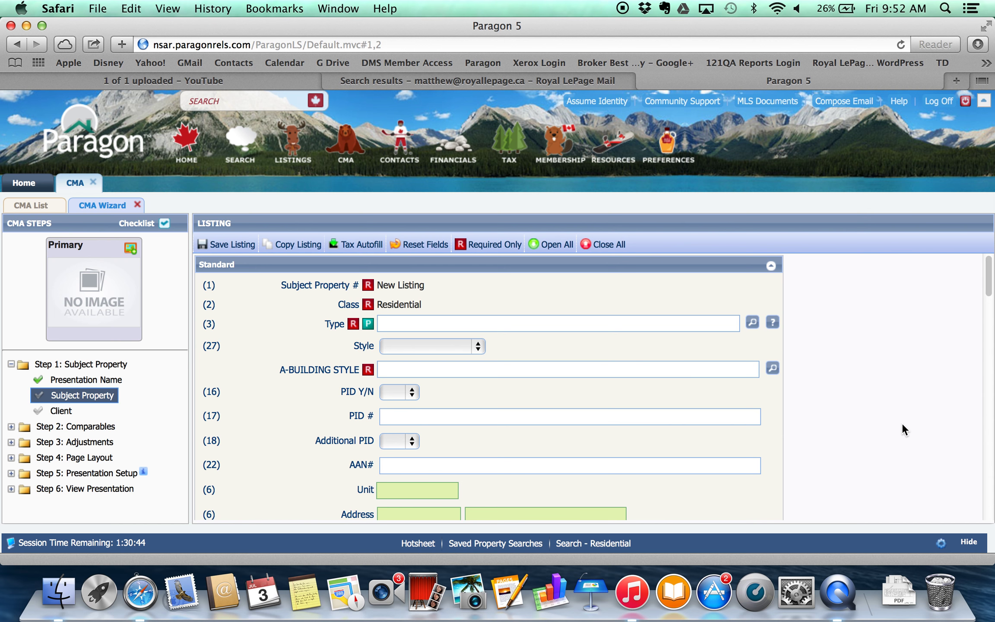
drag(988, 261, 988, 480)
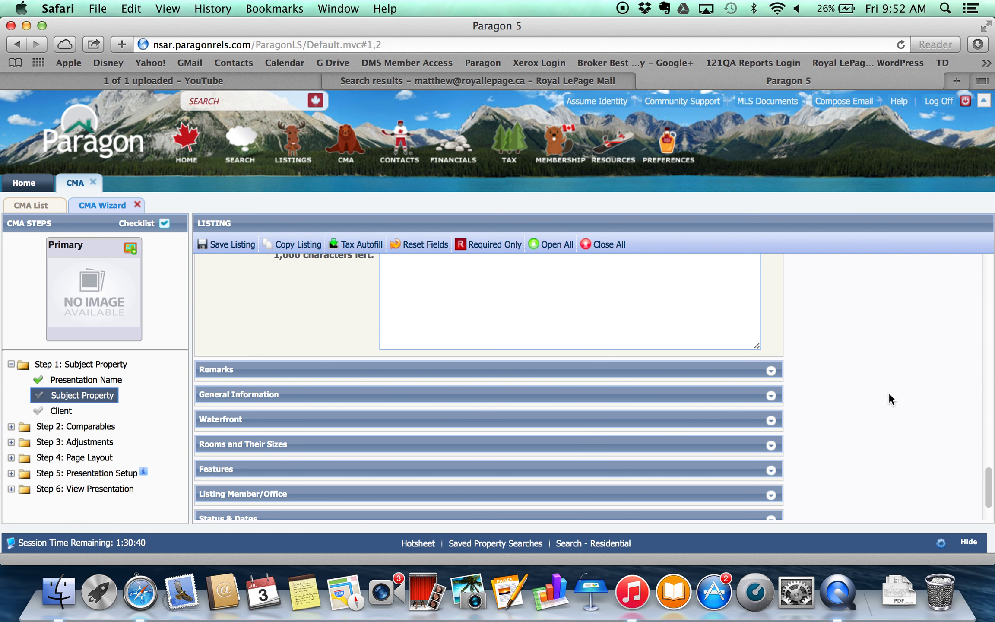
click(771, 396)
scroll(839, 403, down, 10)
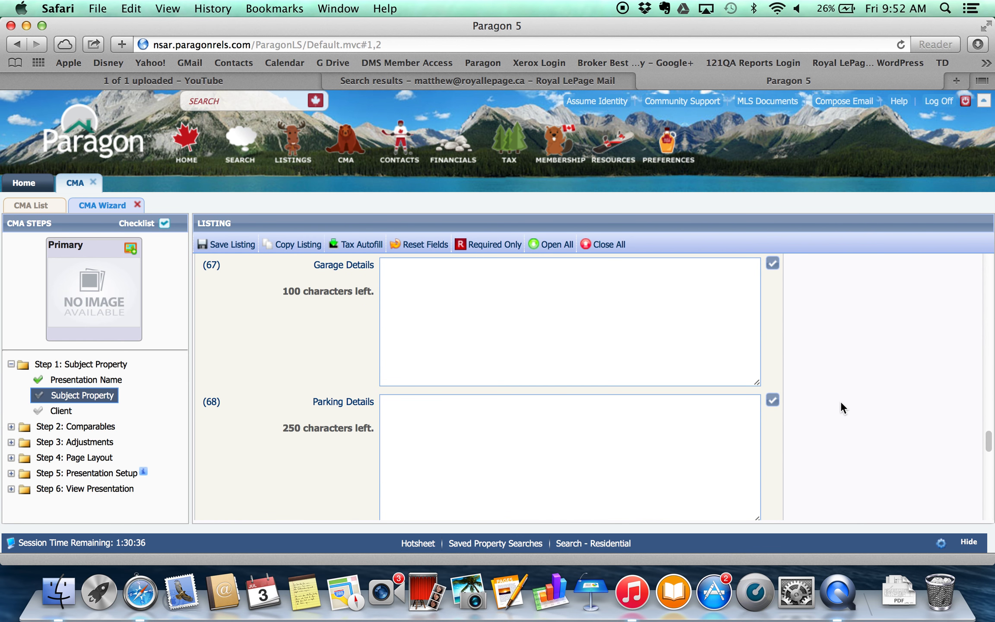
scroll(840, 401, down, 10)
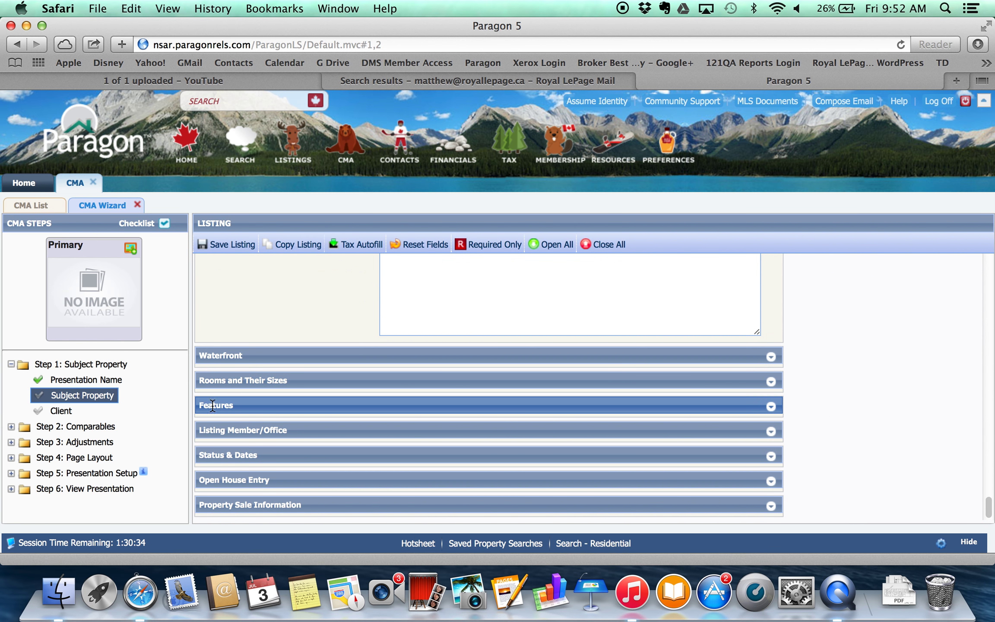
Expand the Features and Rooms and Their Sizes sections, then bring up the primary photo upload.
click(771, 406)
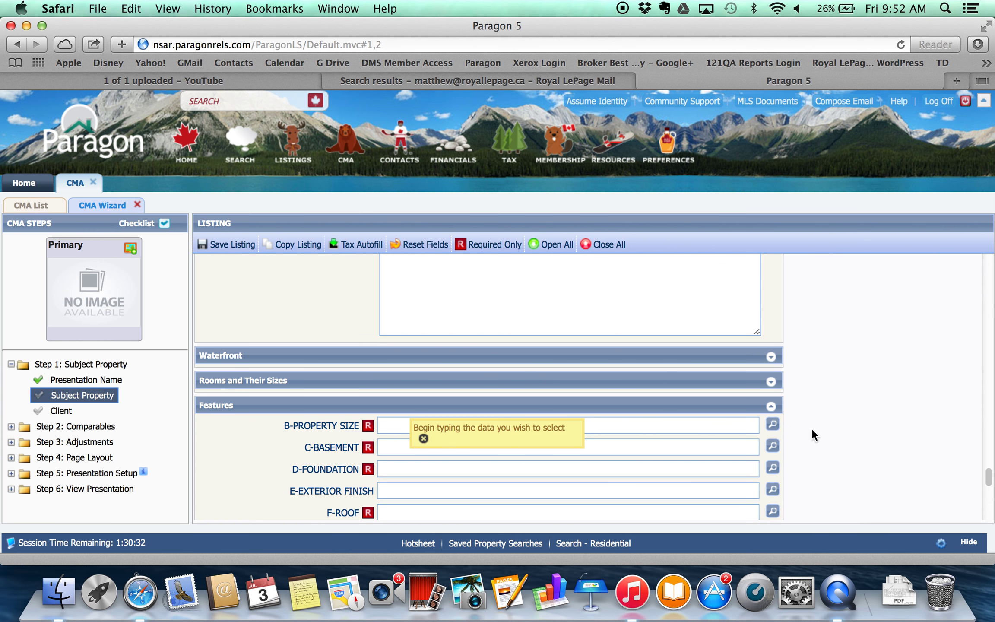
scroll(813, 430, down, 8)
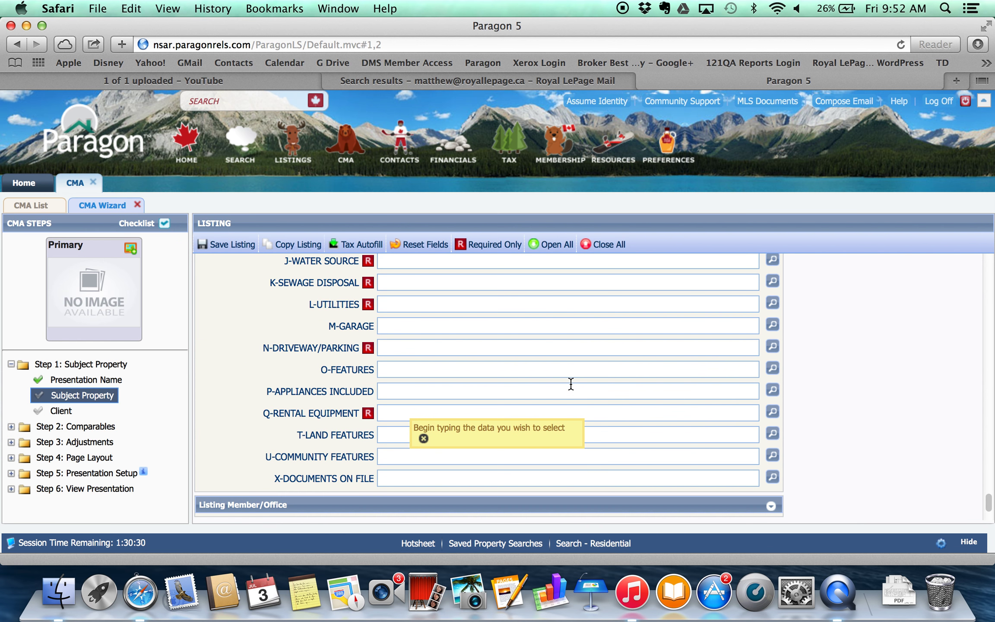
scroll(571, 384, down, 3)
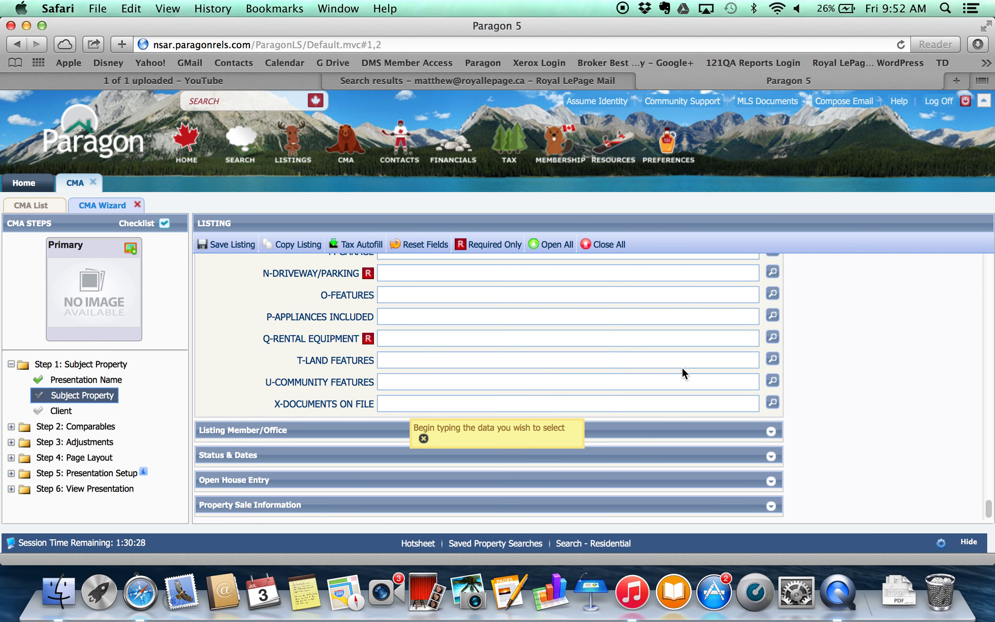
scroll(682, 366, up, 10)
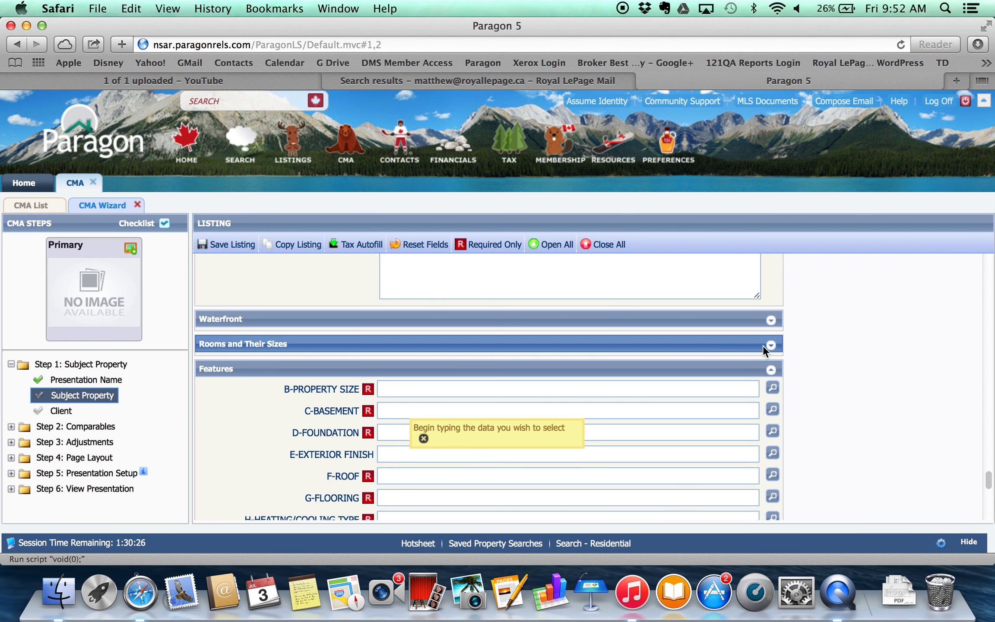
click(764, 346)
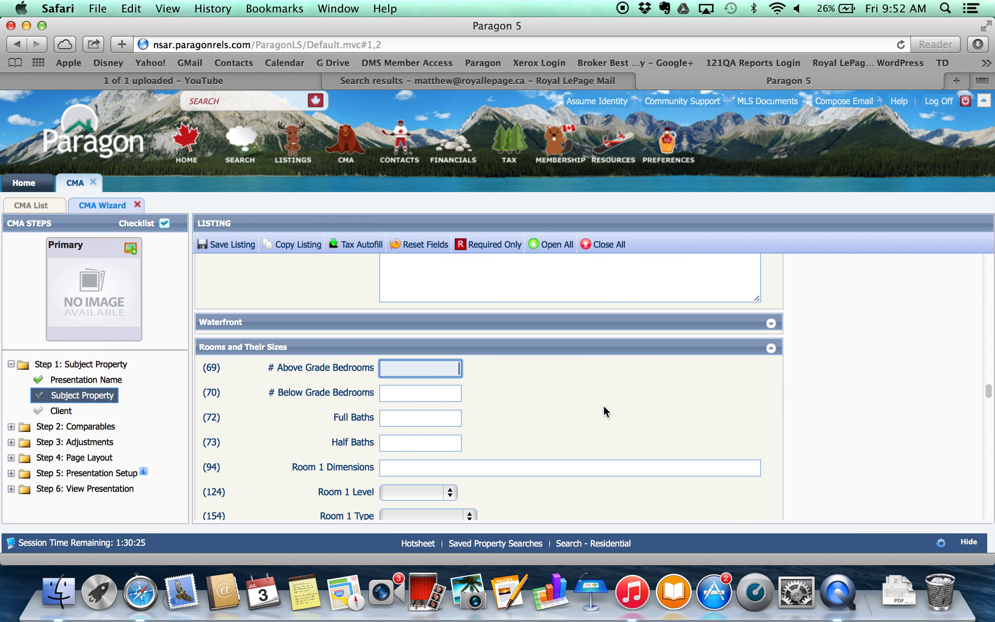
scroll(557, 399, down, 15)
scroll(558, 399, up, 20)
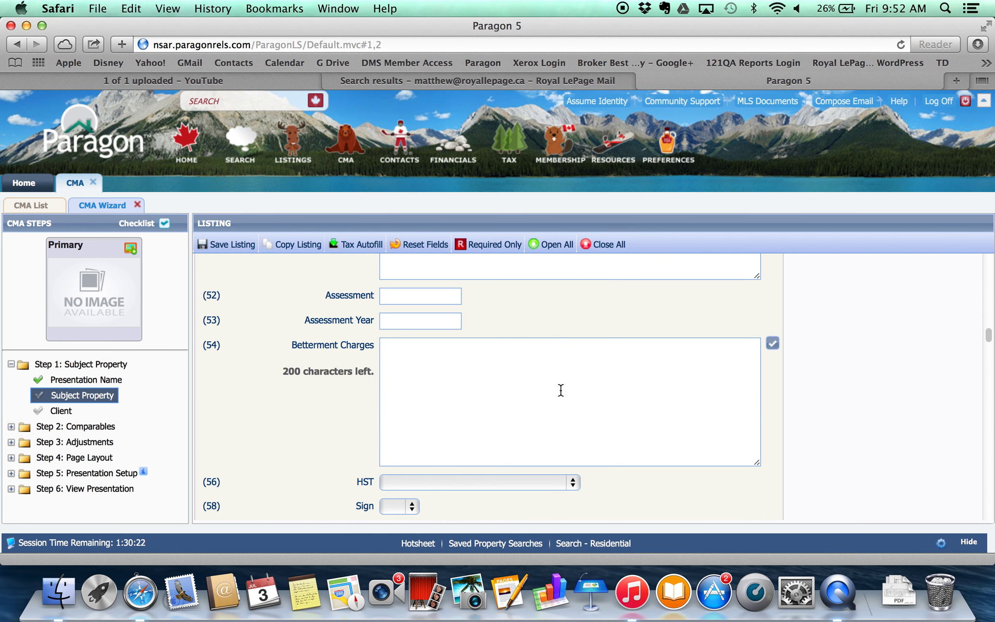
scroll(561, 390, up, 15)
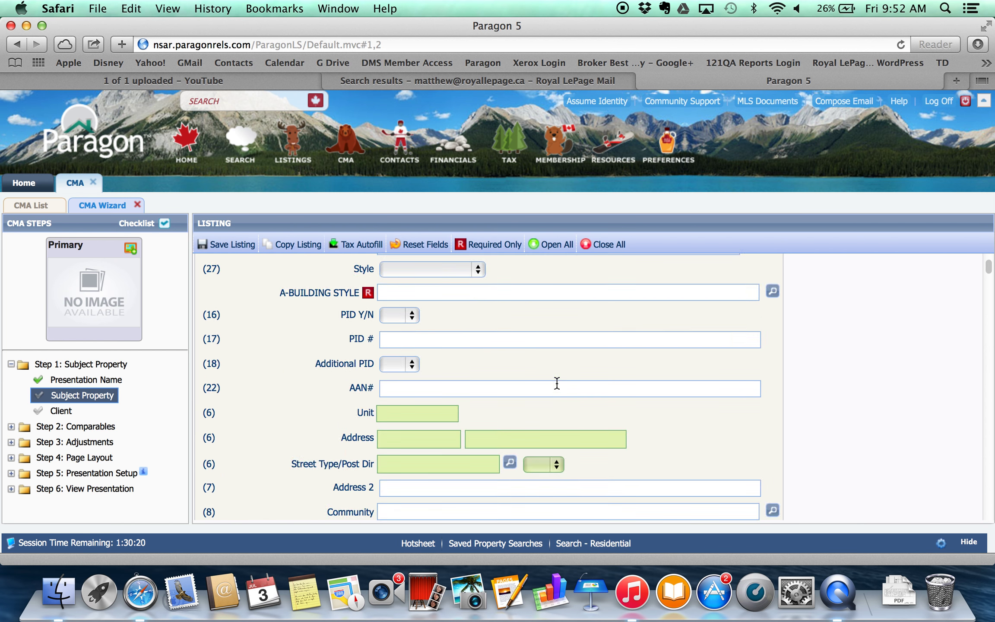
scroll(556, 383, up, 3)
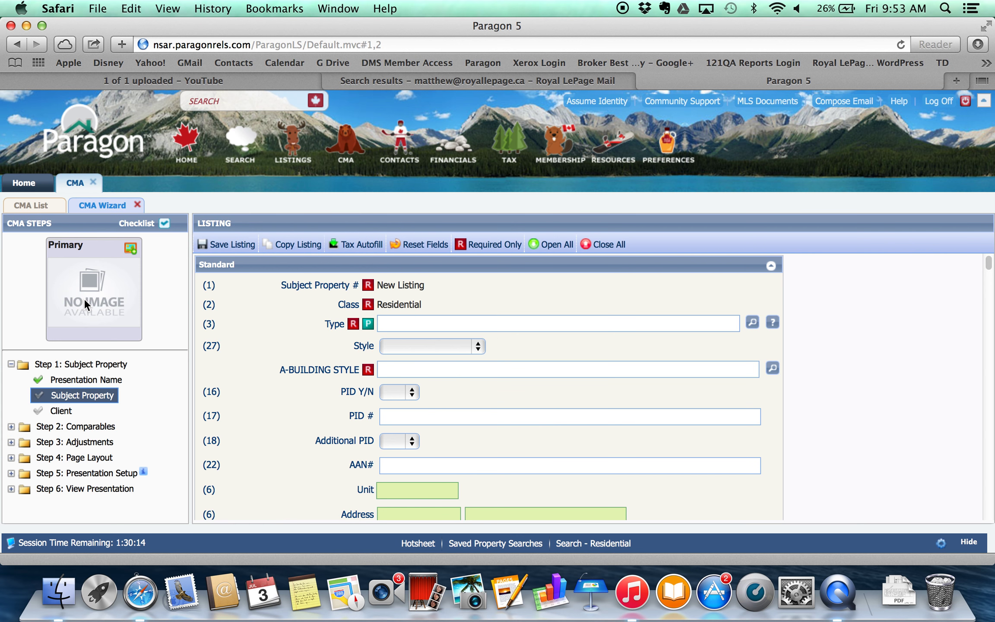
double_click(111, 298)
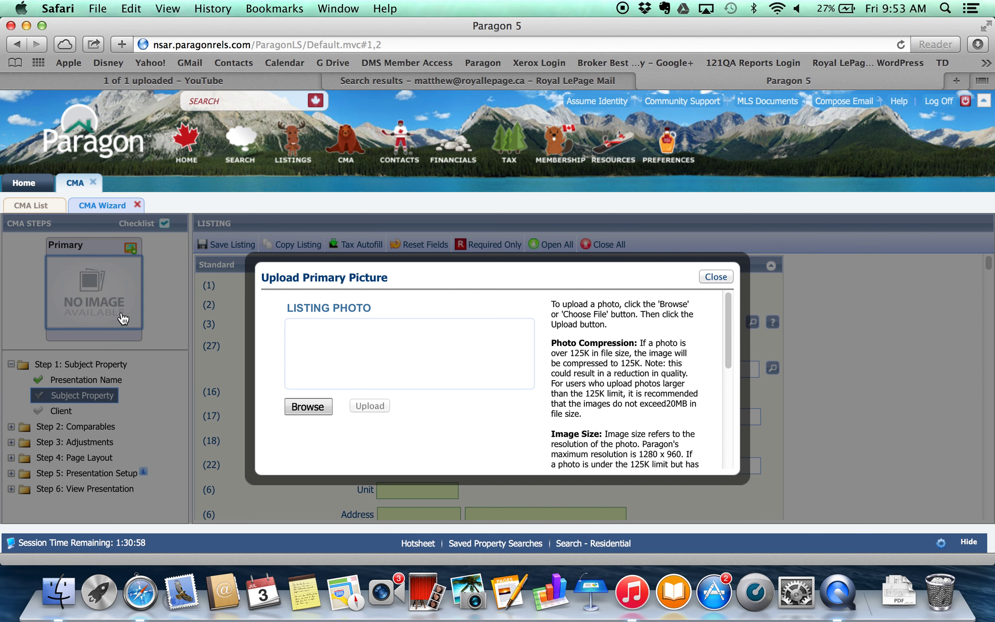
Cancel the primary photo upload without a file and show only required listing fields.
click(311, 406)
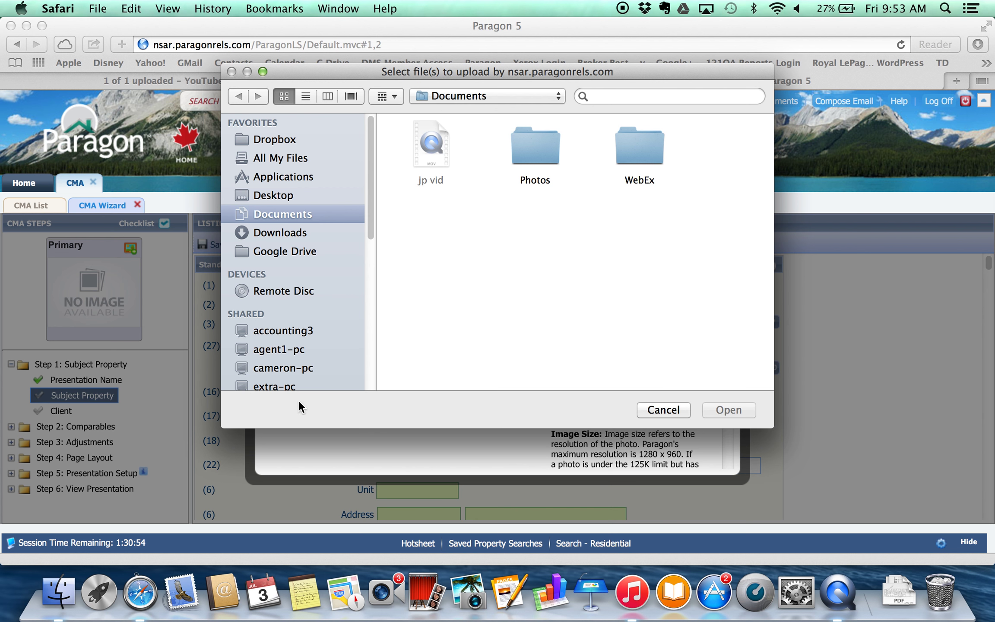
click(281, 195)
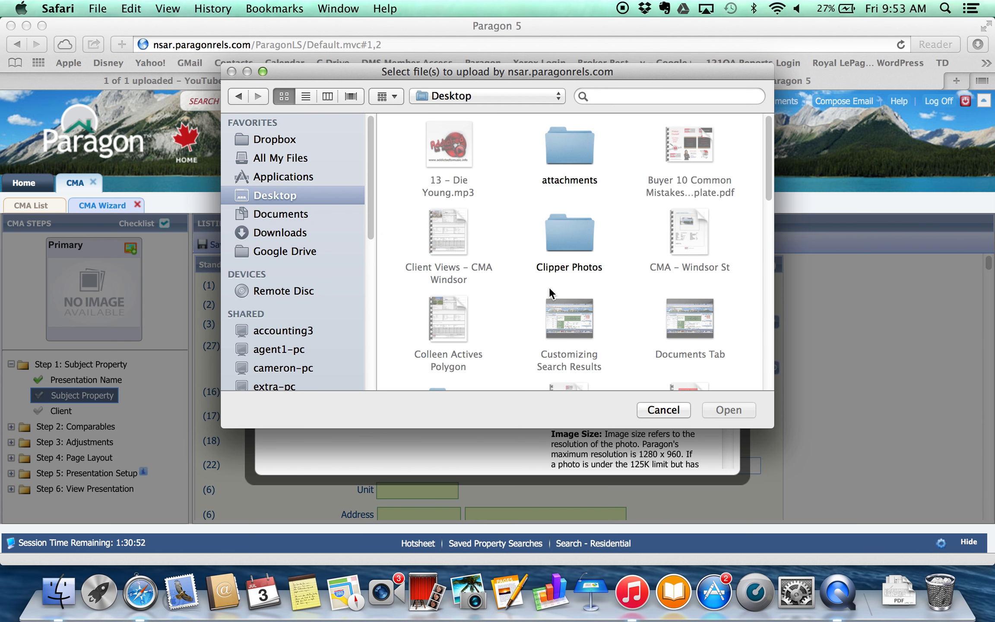
scroll(660, 291, down, 15)
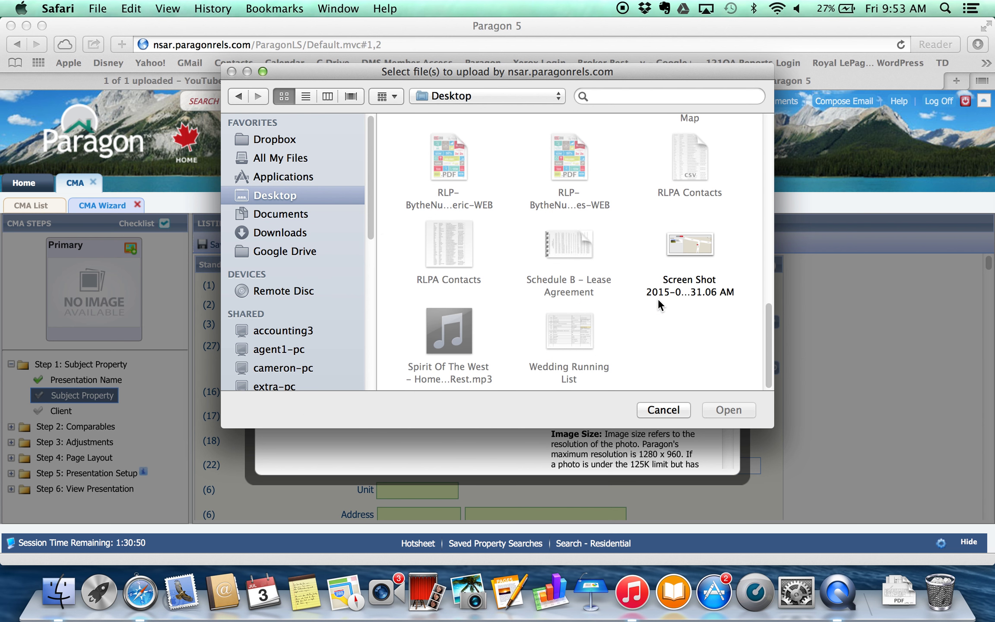
scroll(658, 299, up, 15)
click(660, 408)
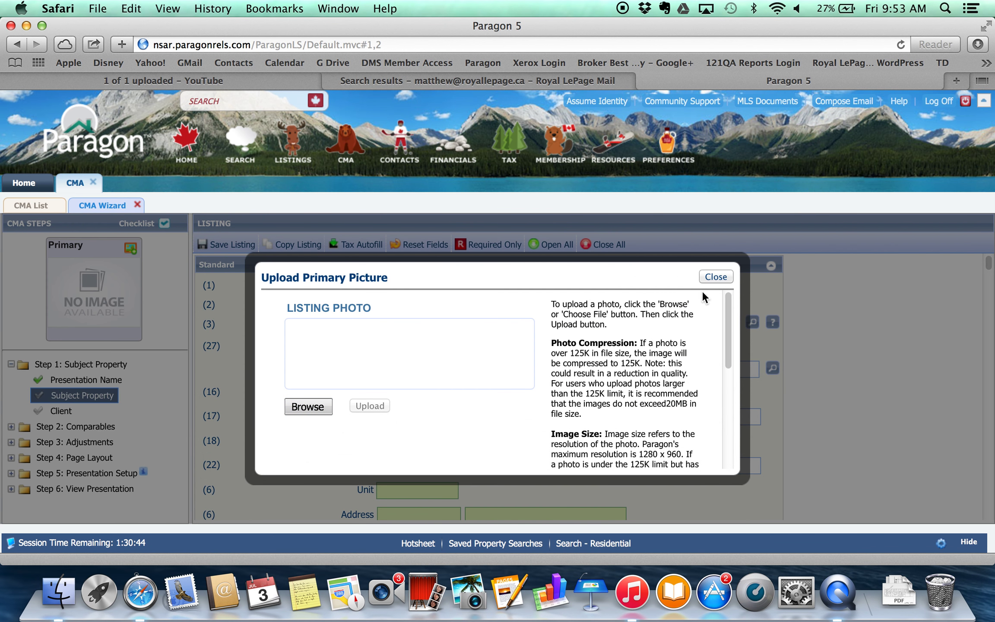
click(714, 276)
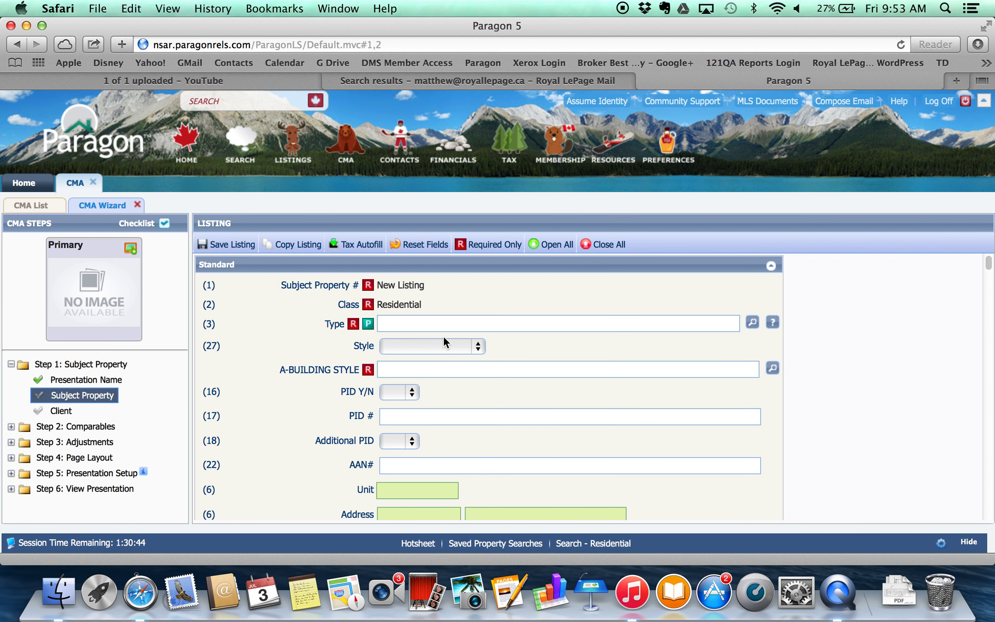
click(493, 251)
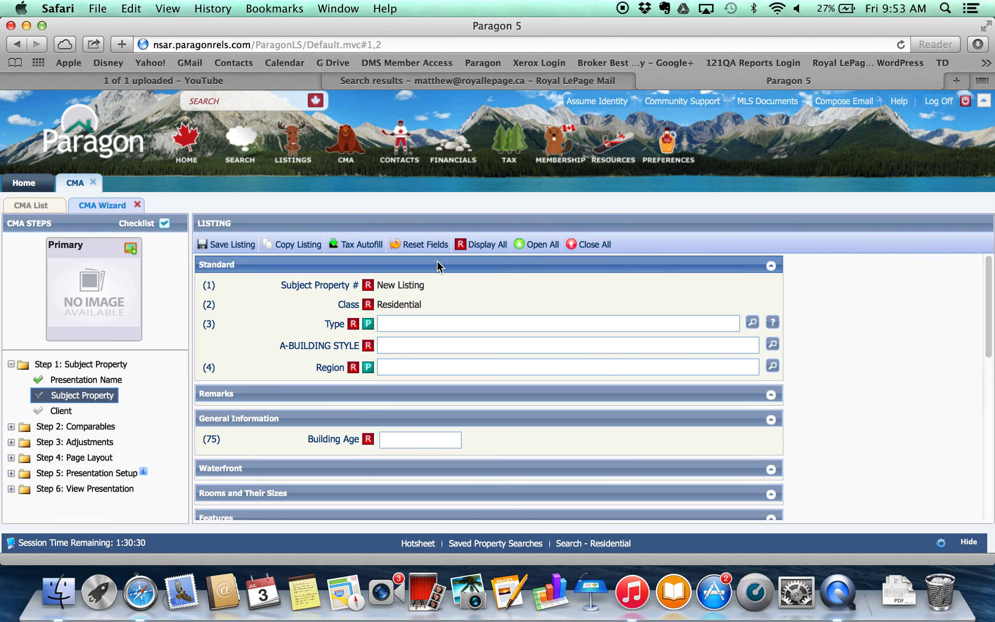
Show all listing fields again, then return to the Subject Property setup options.
click(483, 244)
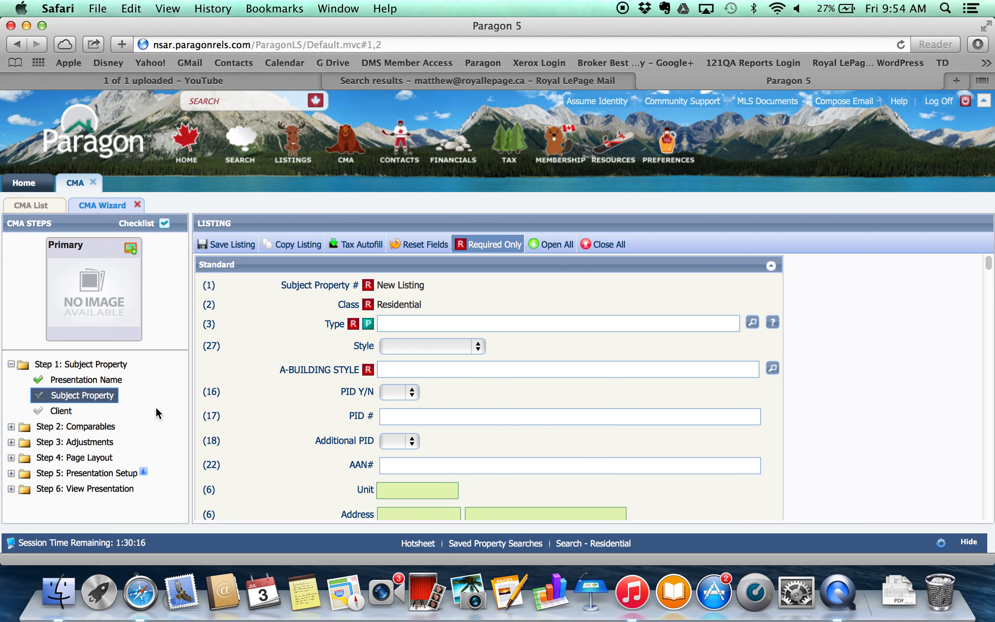
click(86, 395)
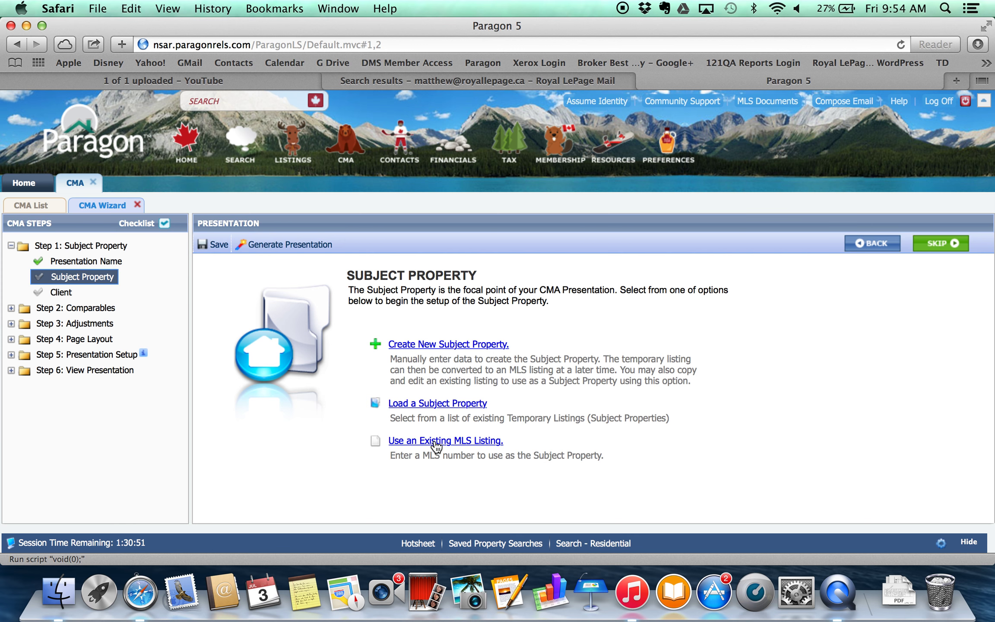
Choose 'Use an Existing MLS Listing' to reveal the MLS Number field.
click(436, 445)
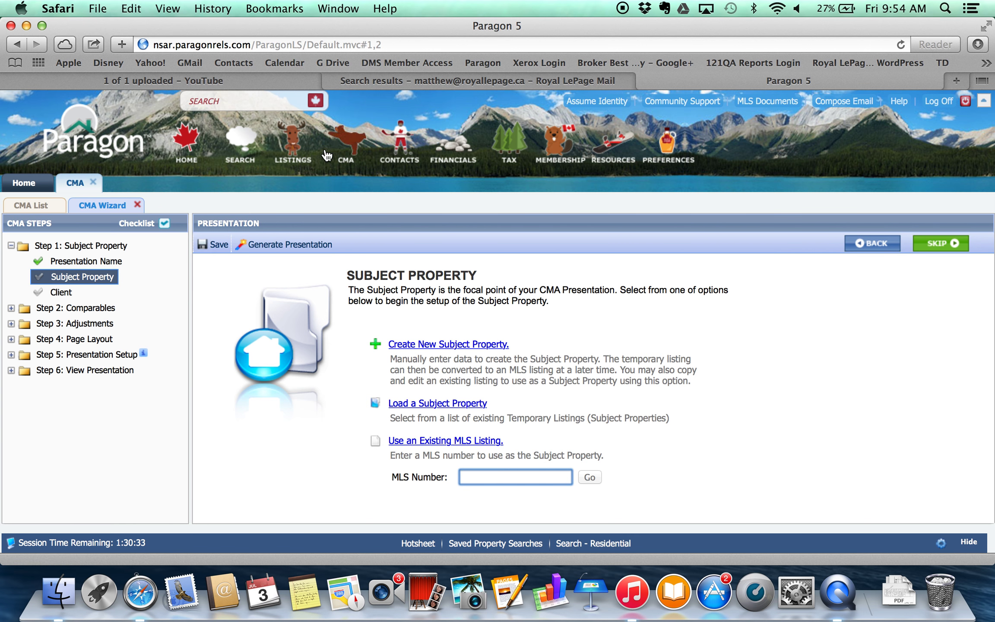
Start a Residential search and remove the ACT and CND status filters.
mouse_move(235, 140)
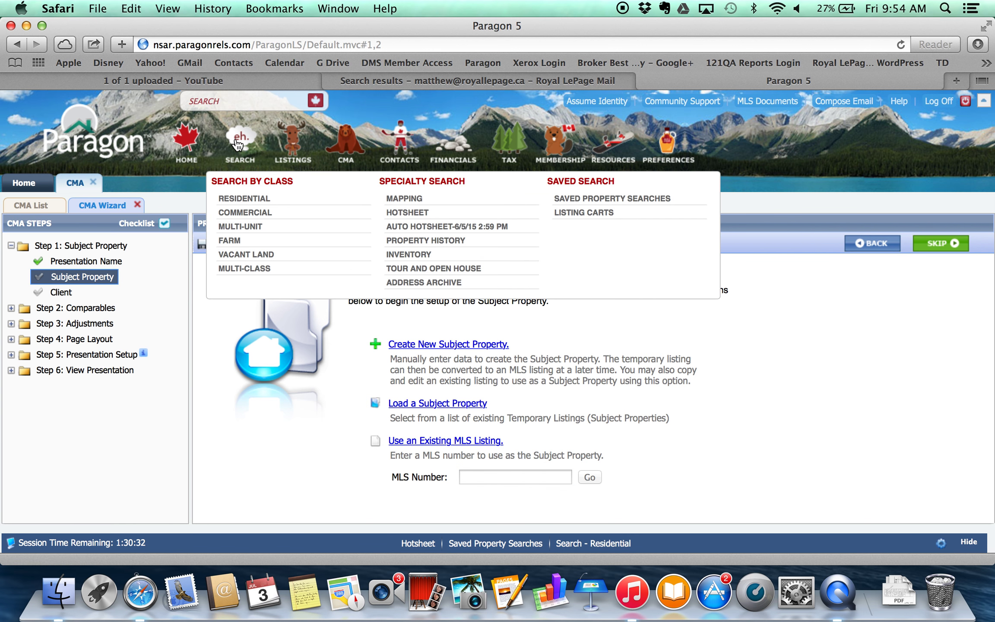
click(259, 197)
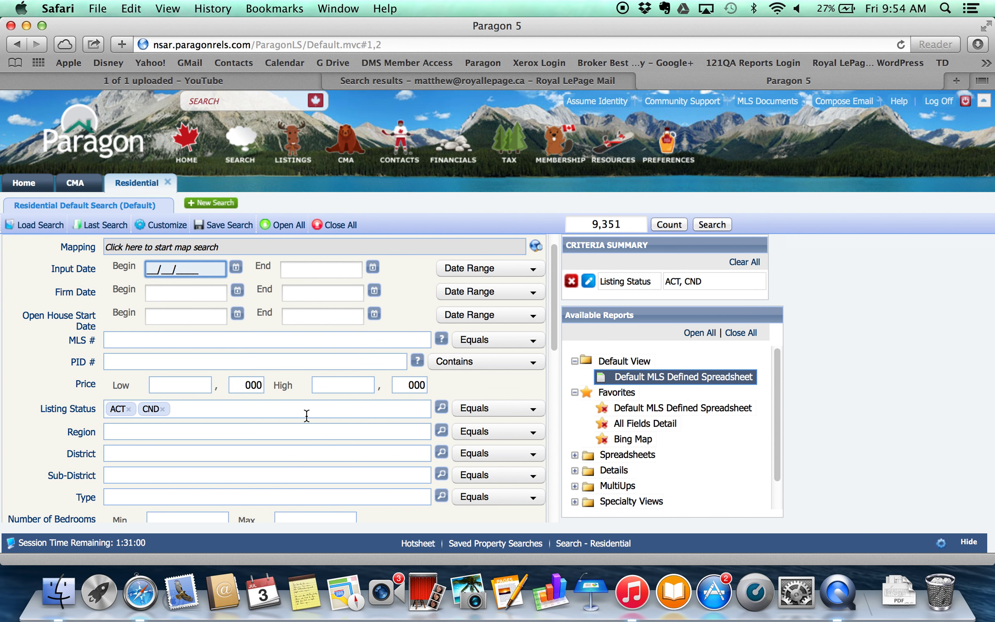
click(163, 409)
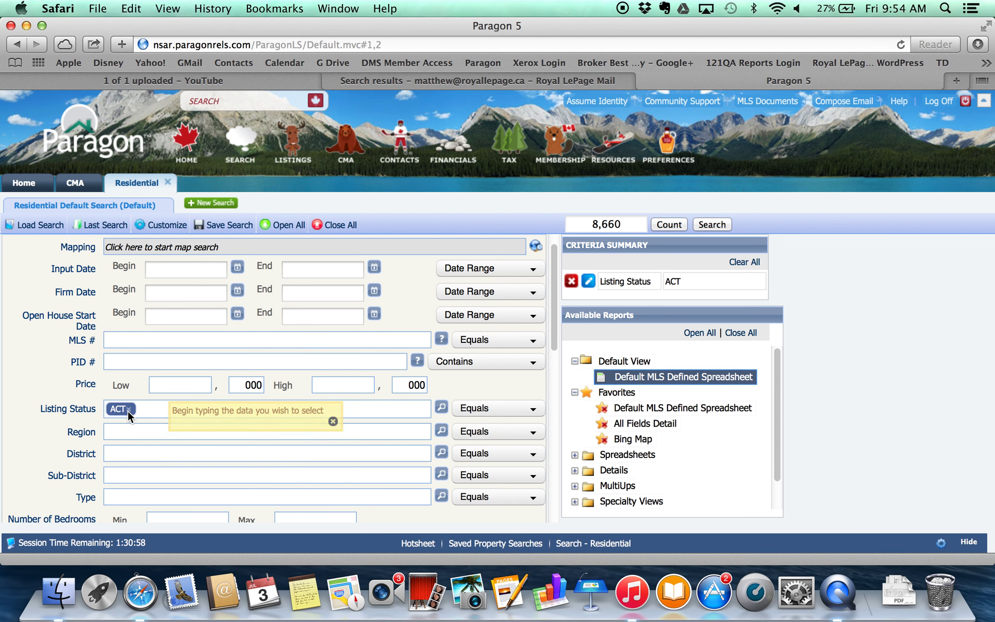
click(129, 409)
scroll(212, 435, down, 8)
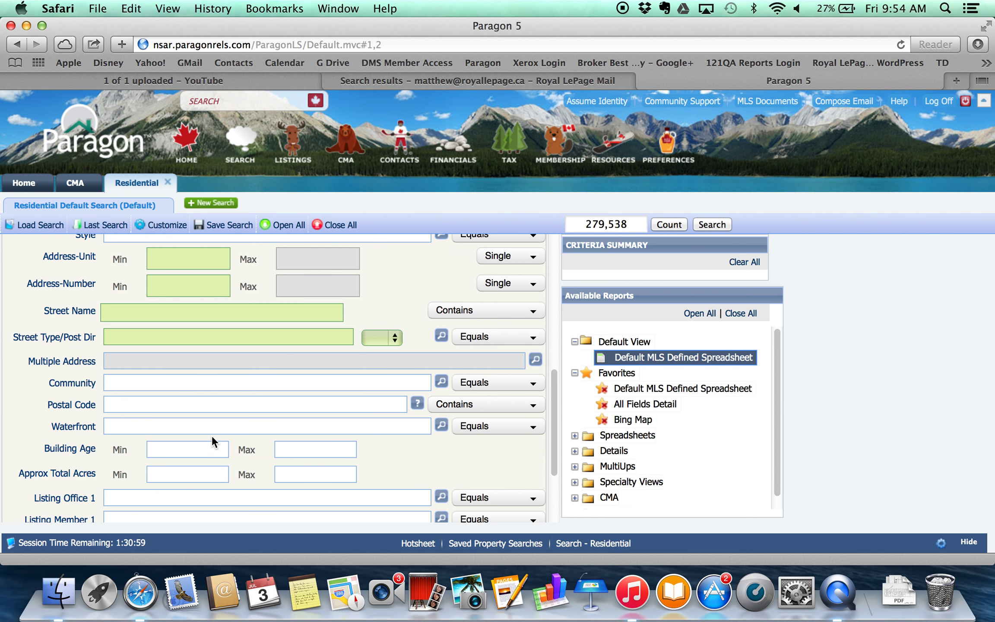
scroll(211, 435, down, 3)
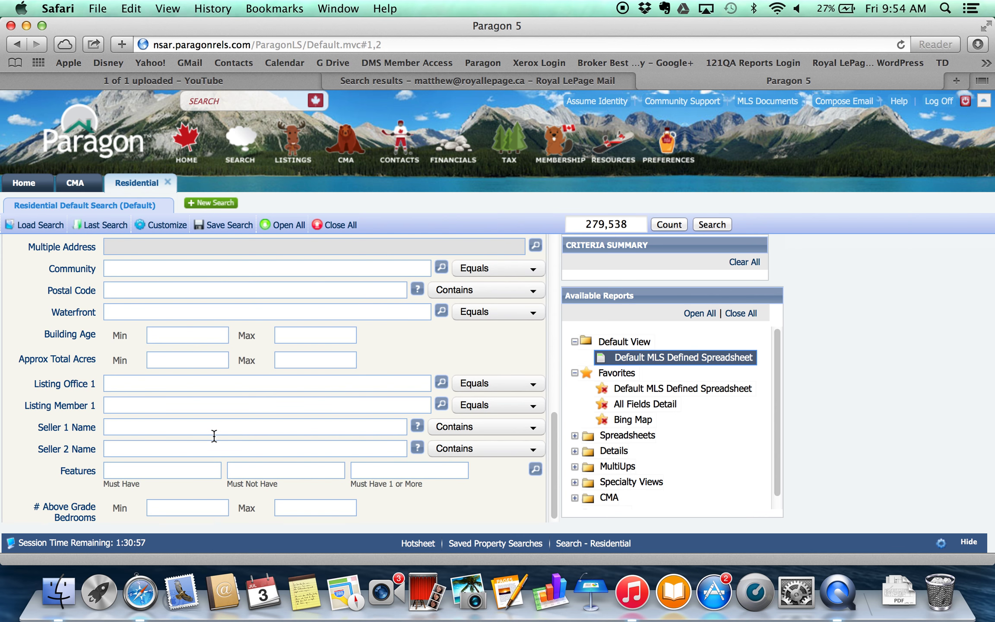
scroll(213, 437, up, 3)
scroll(210, 366, up, 2)
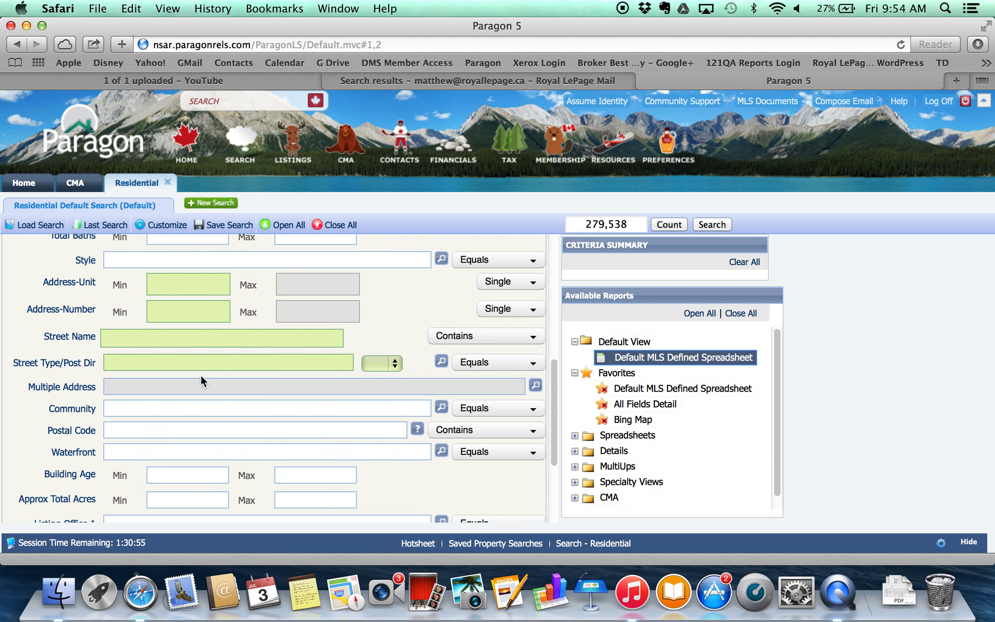
click(181, 353)
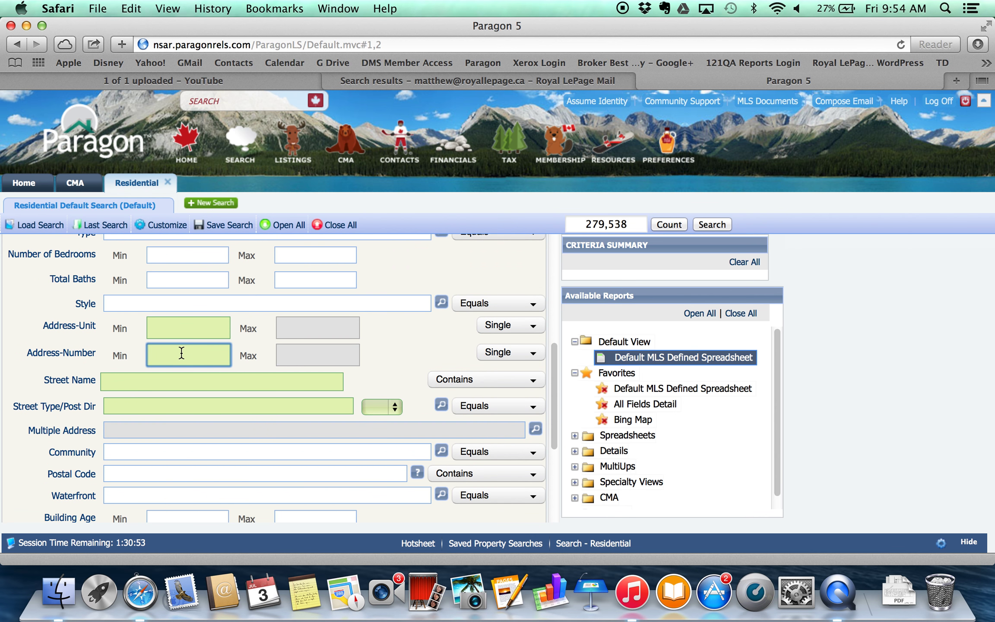
key(Tab)
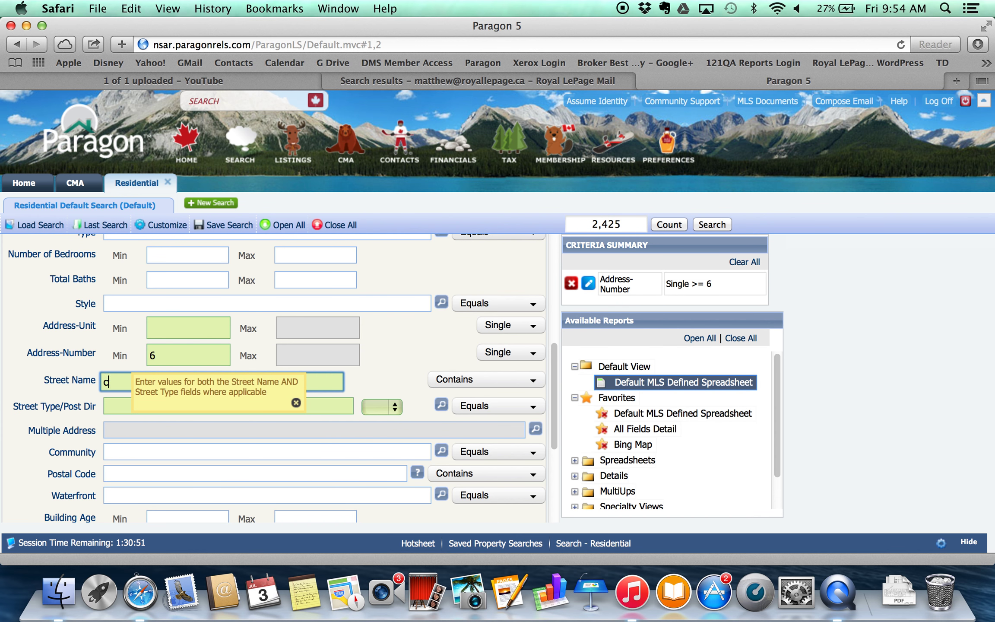
click(394, 377)
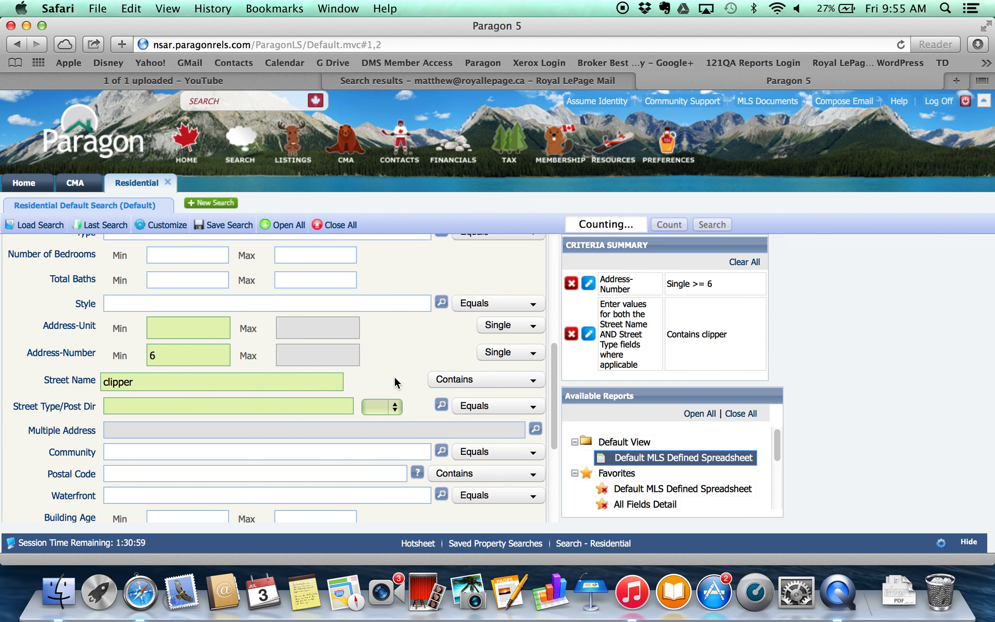
click(711, 224)
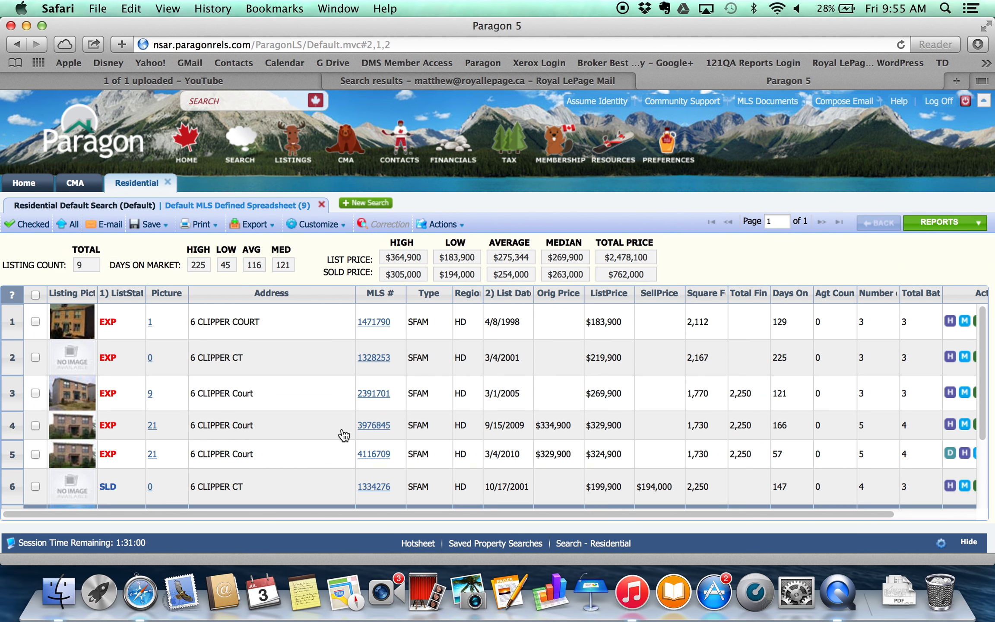
scroll(260, 382, down, 3)
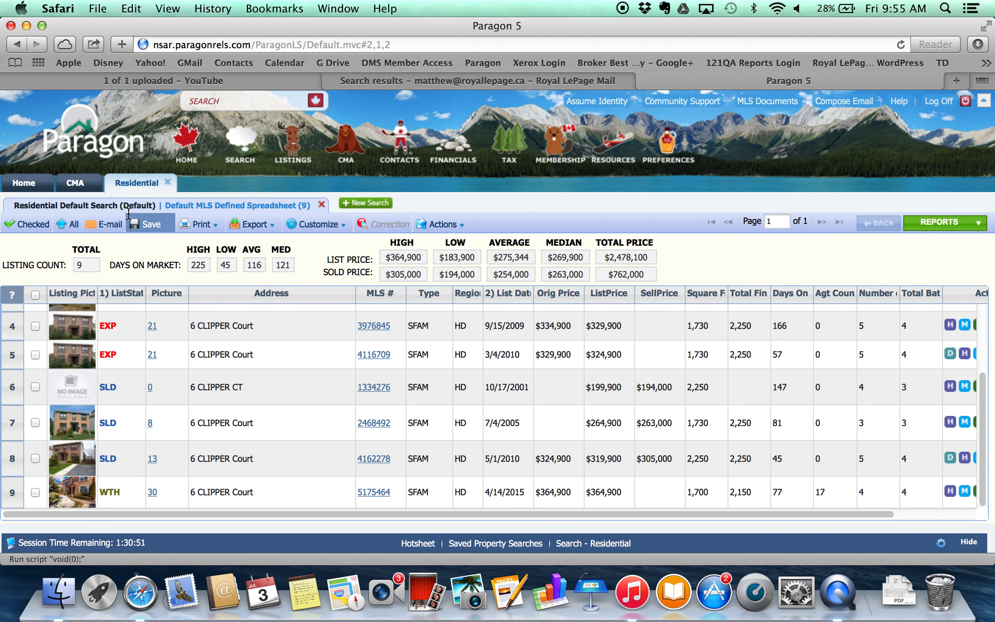
click(75, 183)
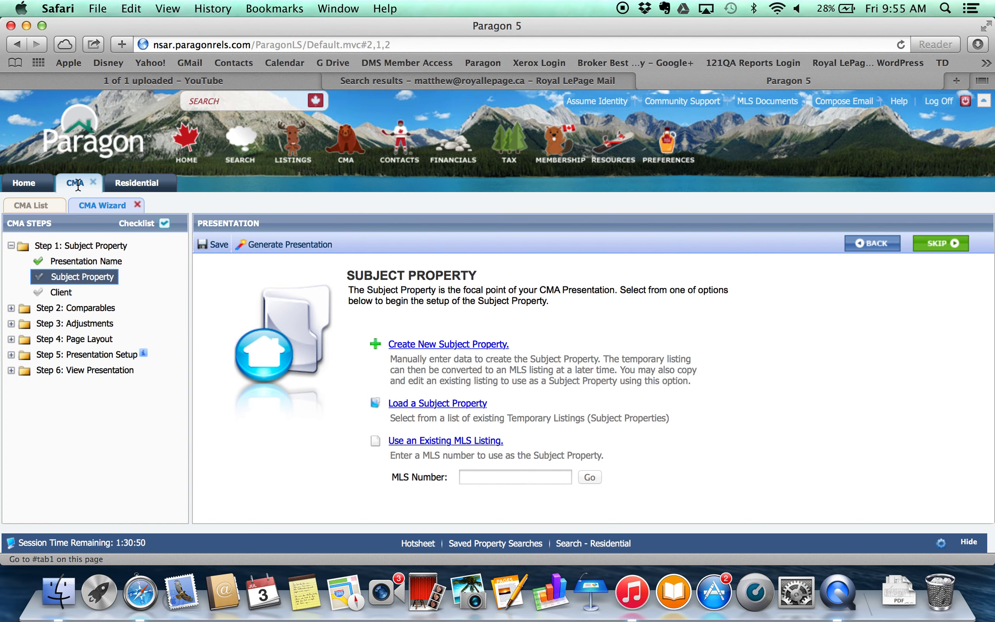
click(467, 475)
text(517)
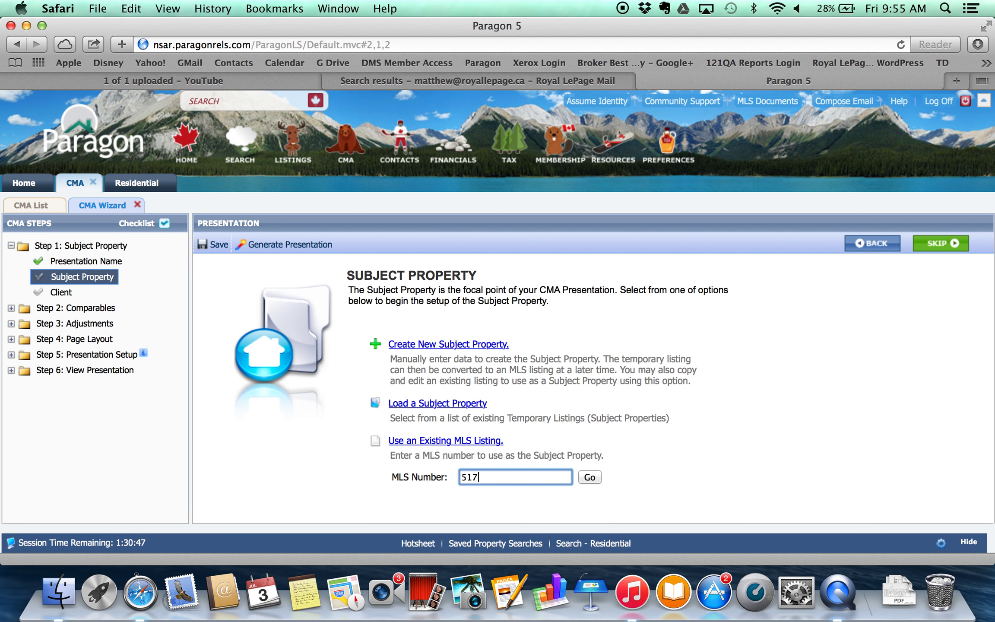
text(5464)
click(591, 475)
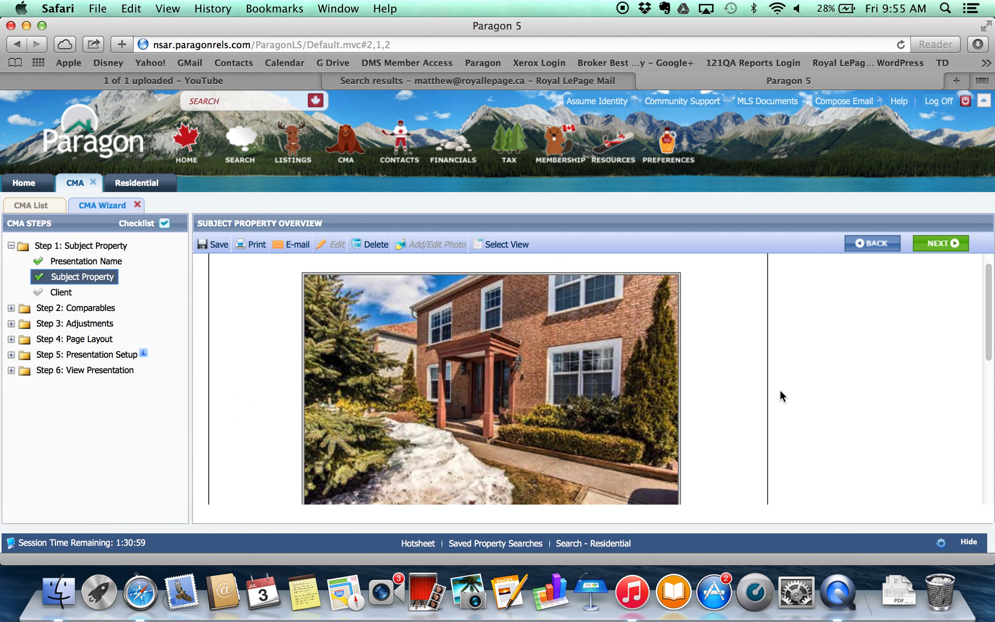
scroll(780, 391, down, 10)
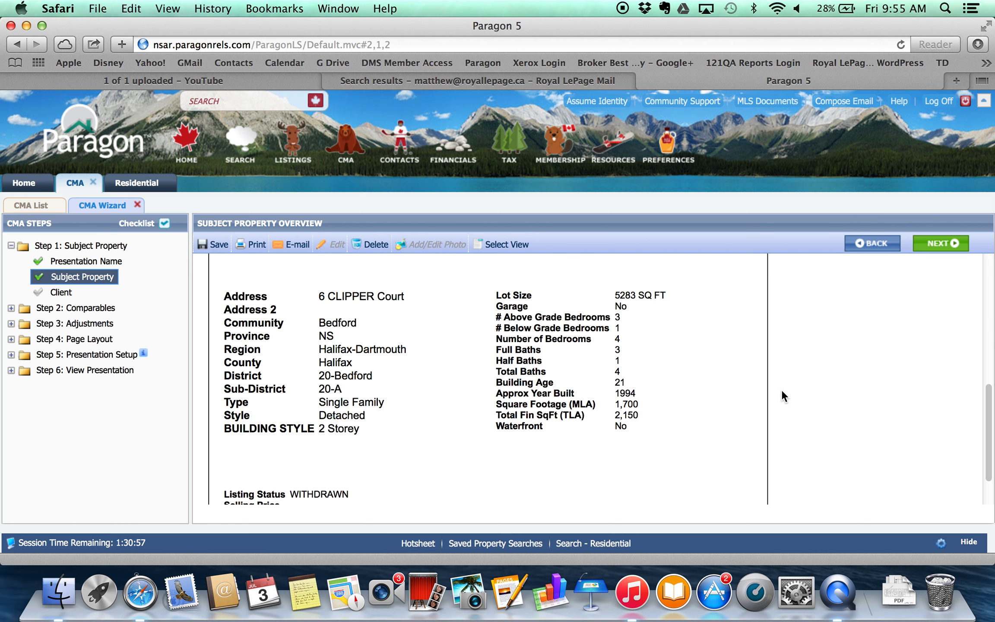
scroll(785, 393, up, 4)
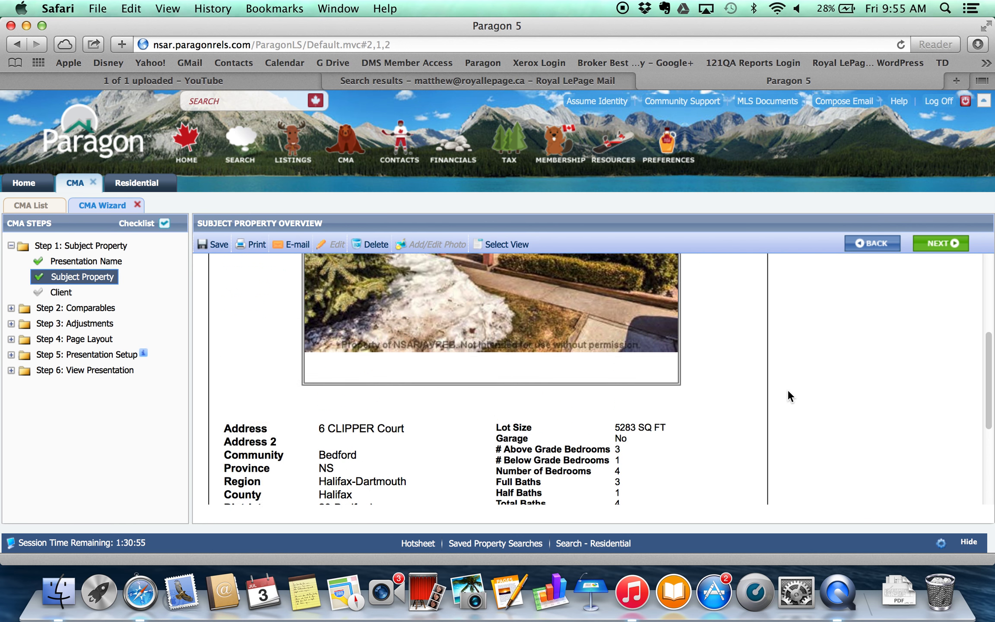
scroll(785, 391, up, 5)
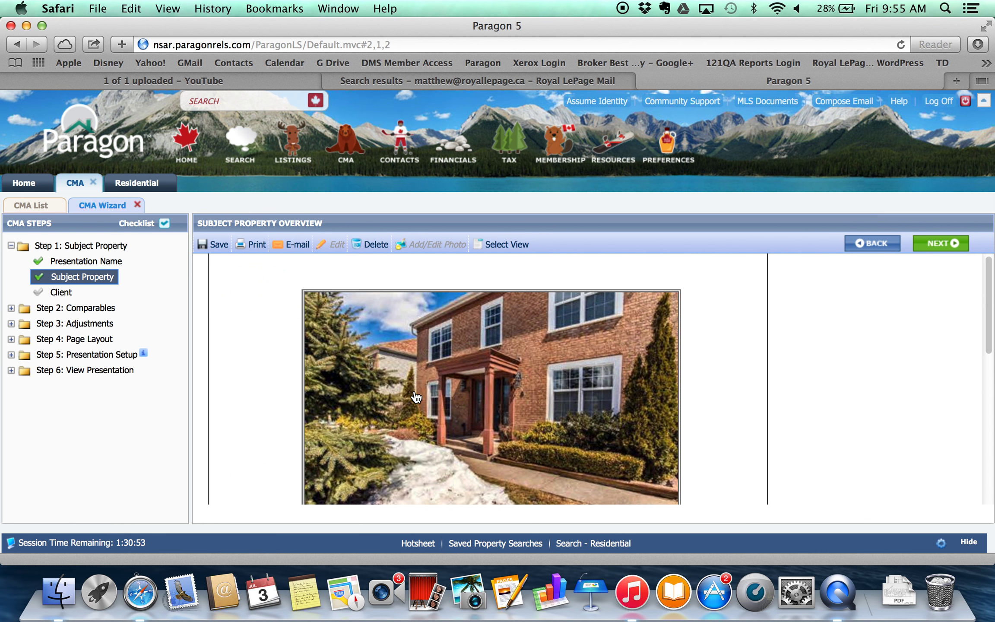
scroll(747, 415, down, 3)
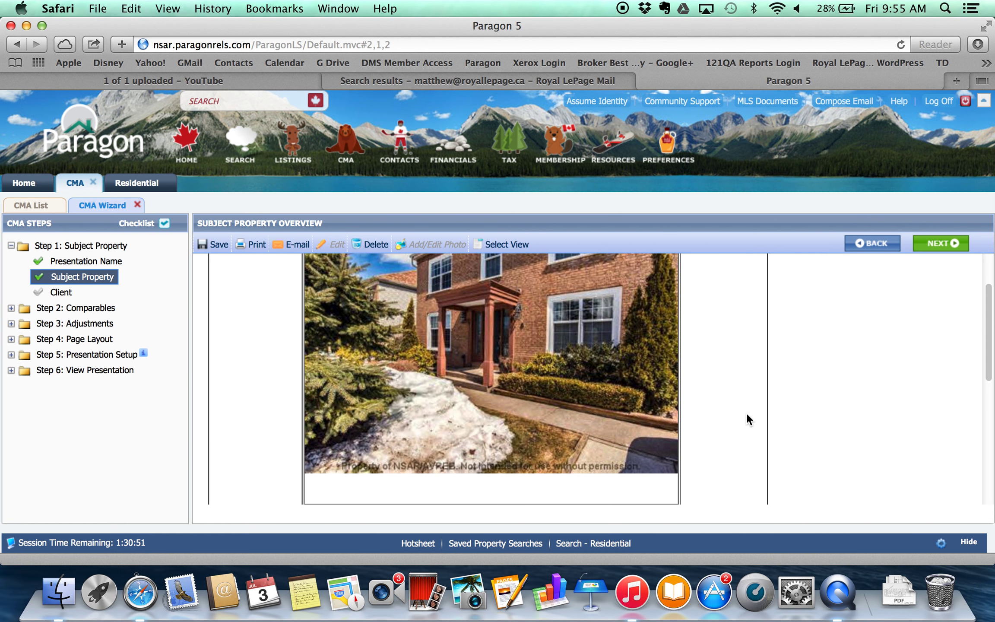
scroll(747, 414, down, 6)
scroll(747, 418, up, 8)
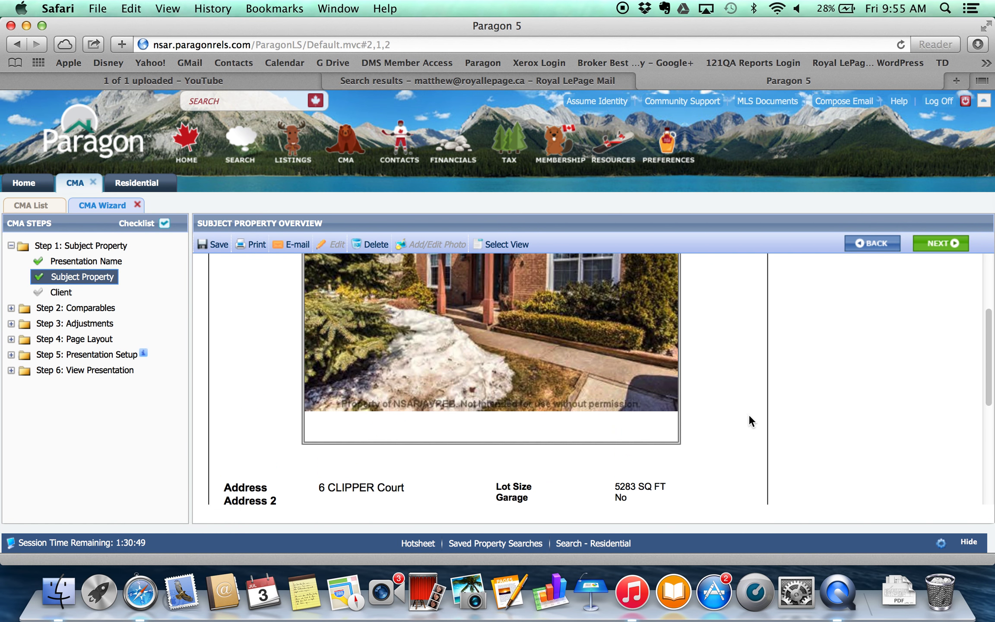
scroll(751, 417, up, 2)
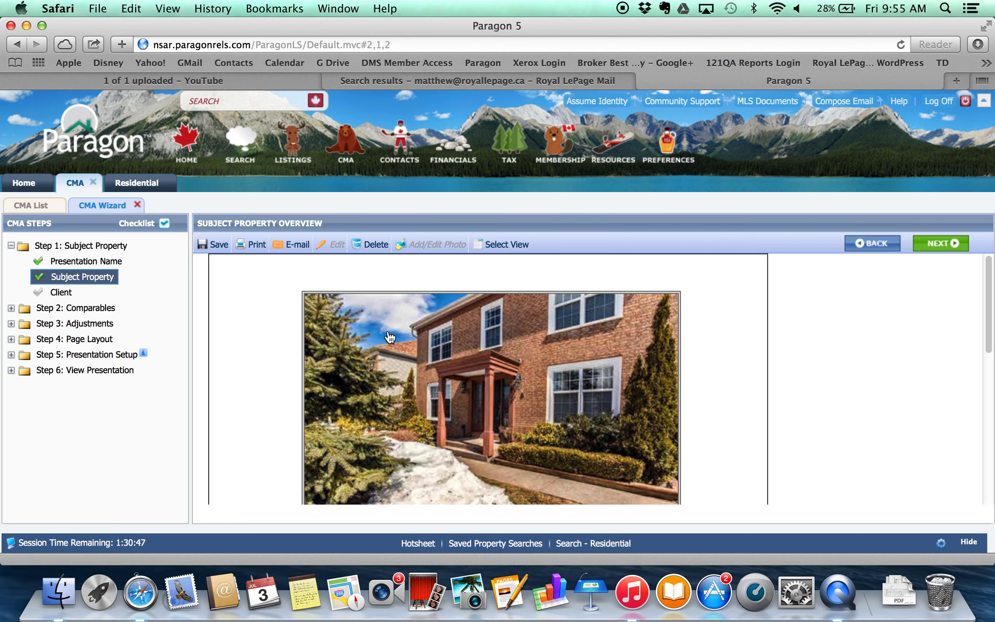
scroll(809, 407, down, 6)
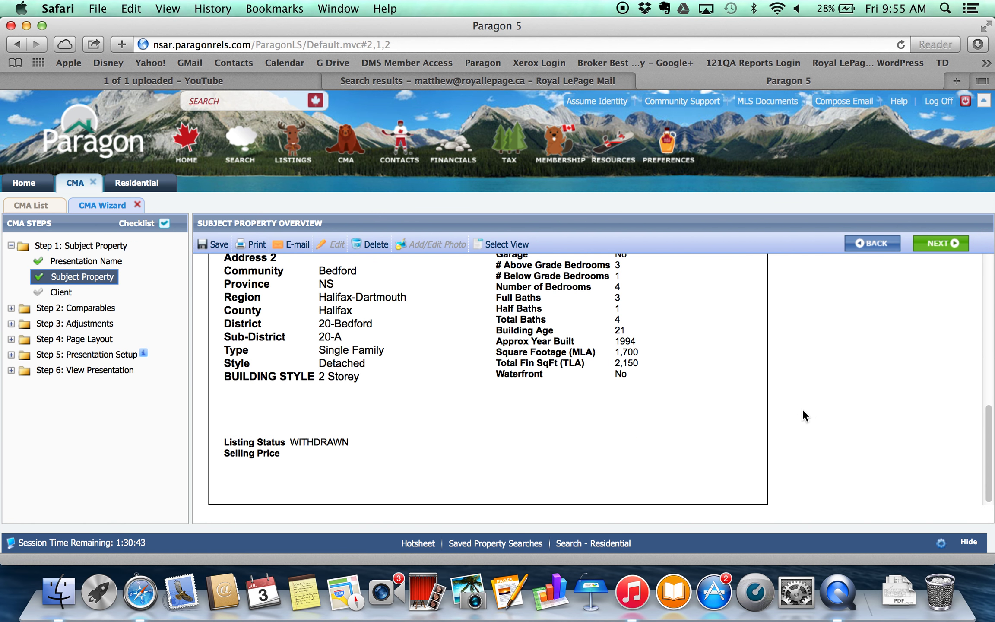
scroll(800, 404, up, 6)
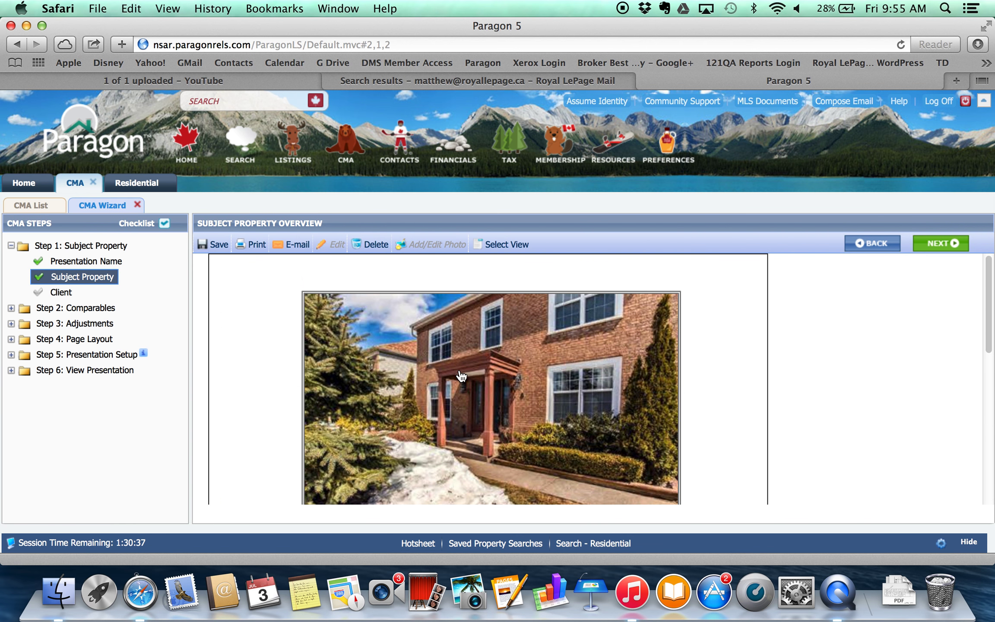
Save the CMA, advance to the Client step, and bring up the stored contacts list.
click(211, 245)
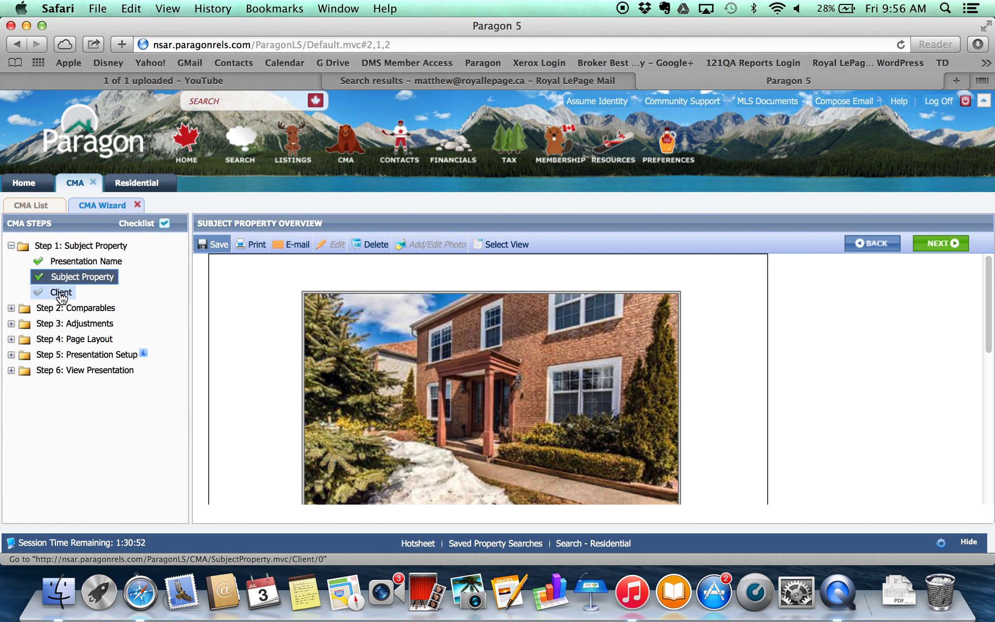
click(941, 244)
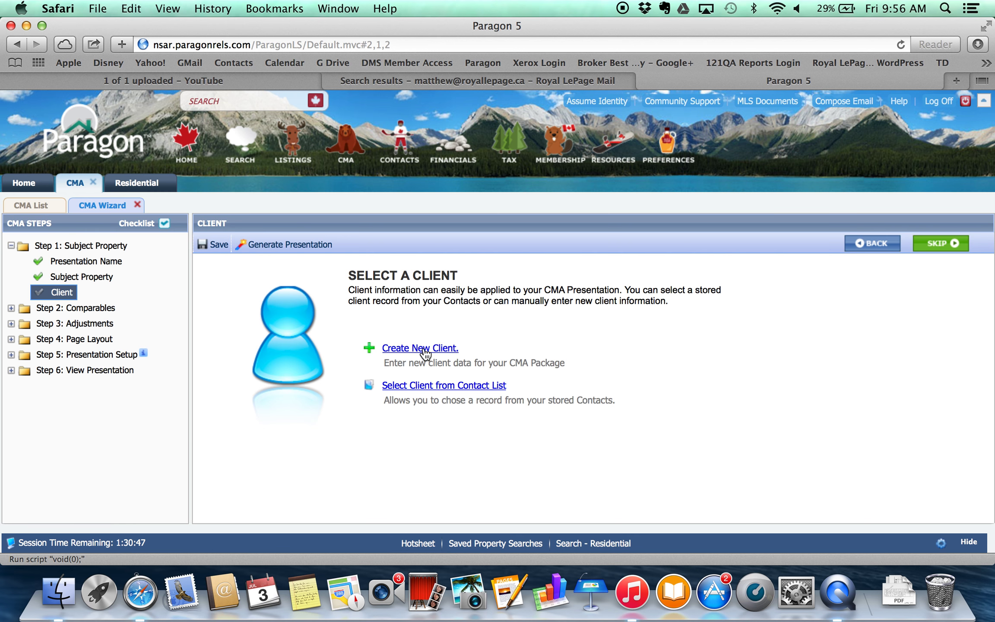
click(437, 387)
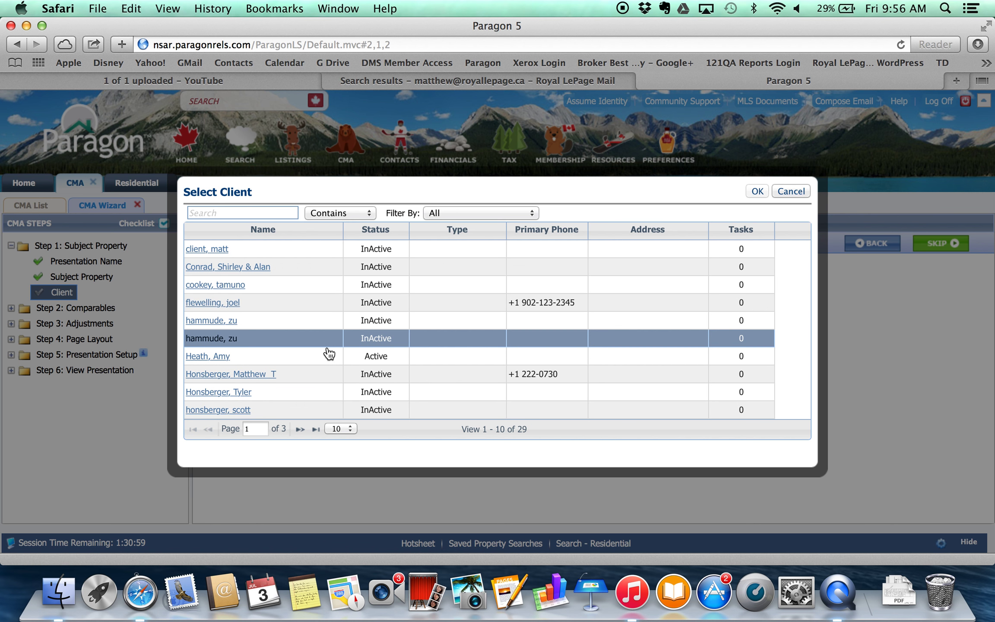
click(300, 429)
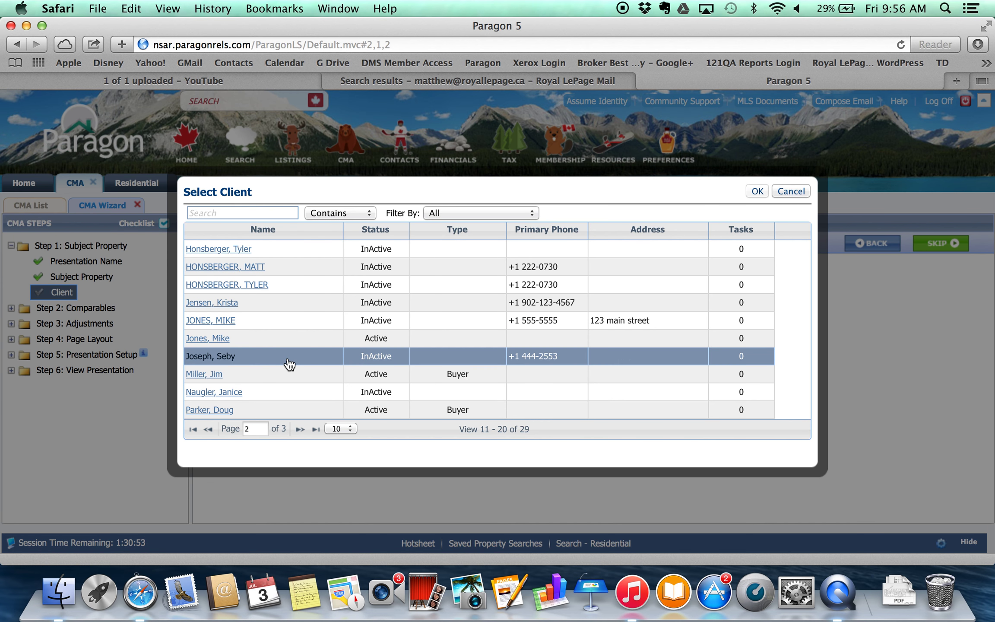
click(275, 341)
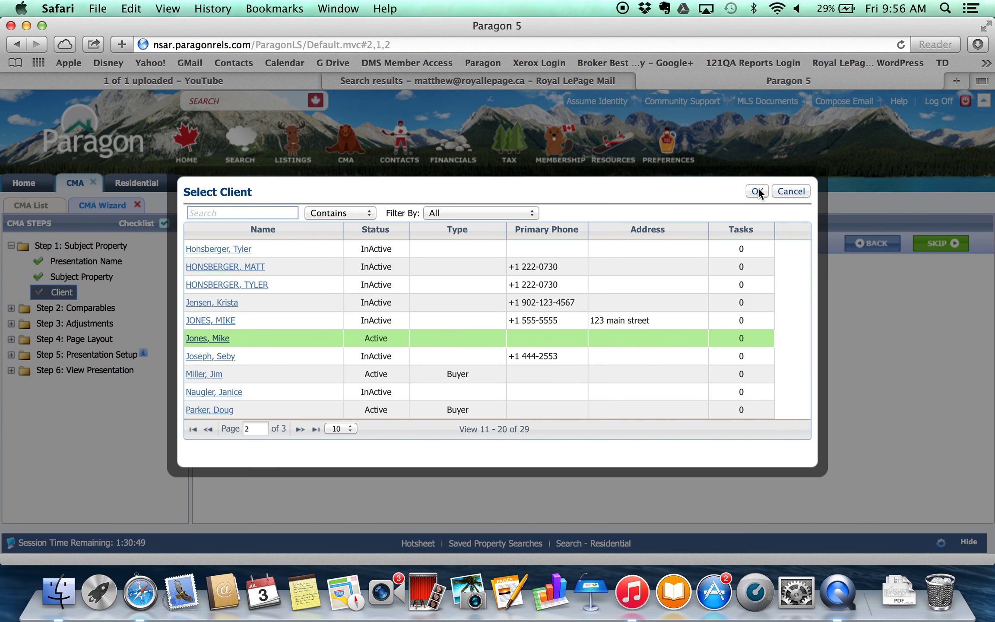
click(783, 192)
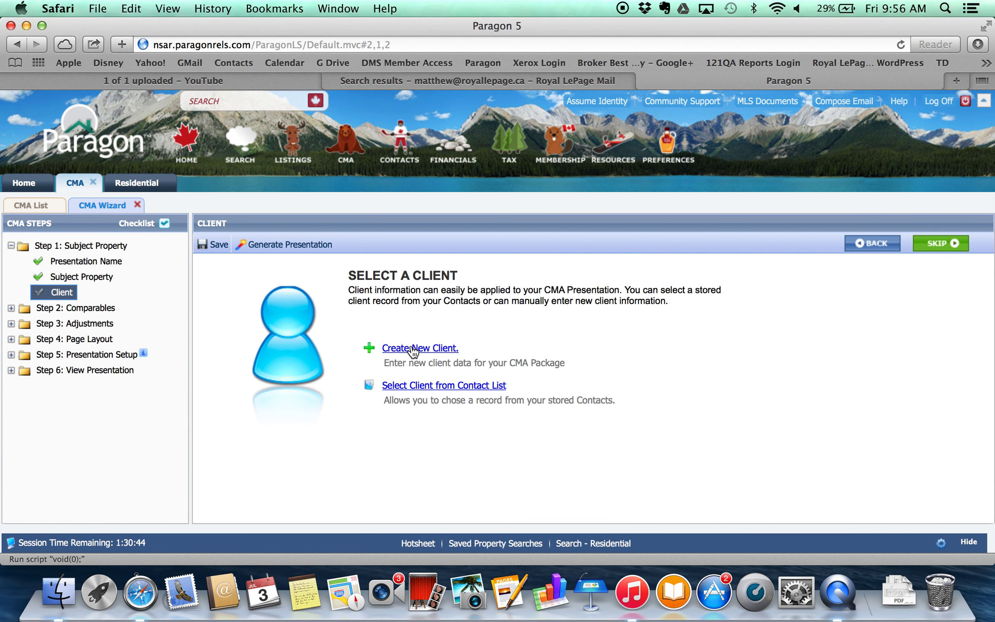
click(412, 348)
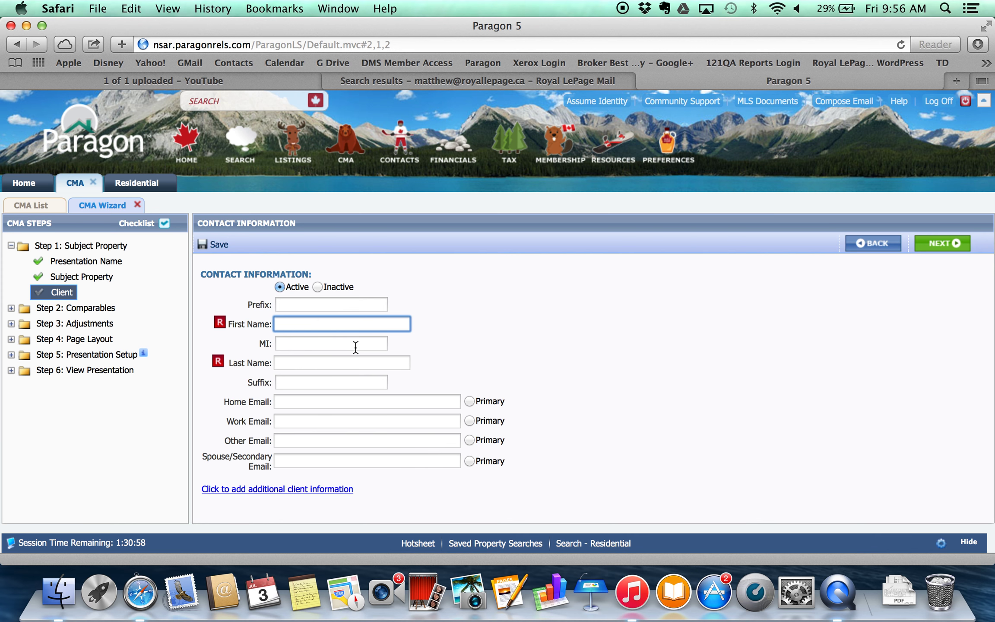
Enter the new client's first and last name.
key(Tab)
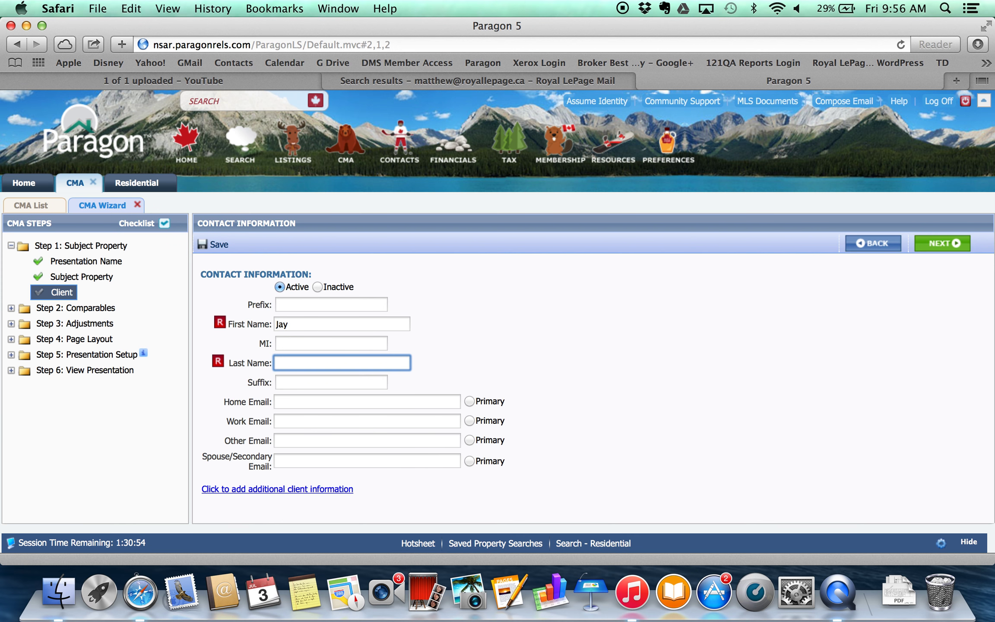
click(622, 425)
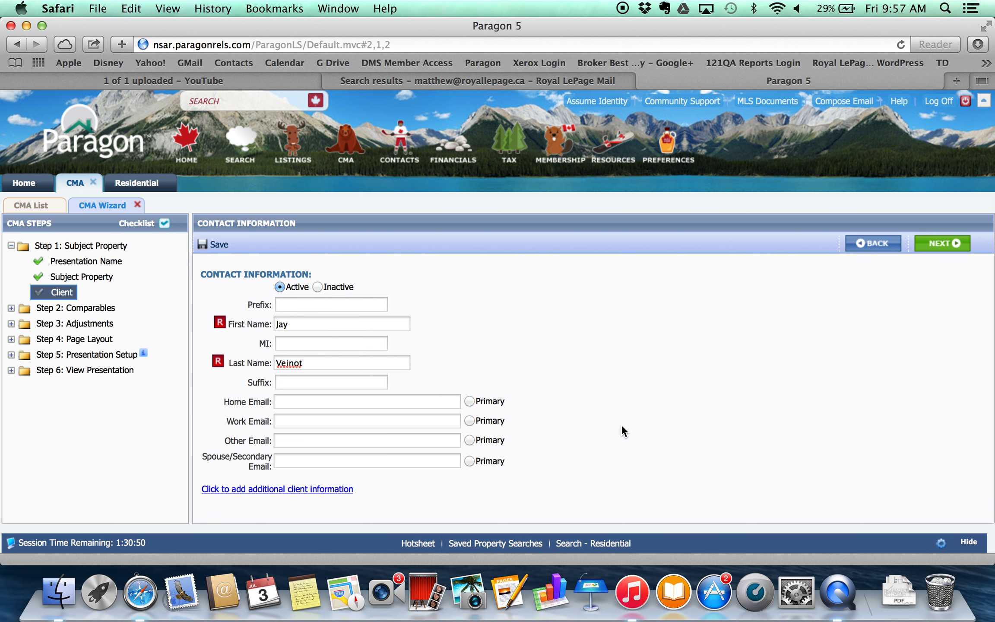
Reveal the additional client information fields and save the new client record.
click(307, 490)
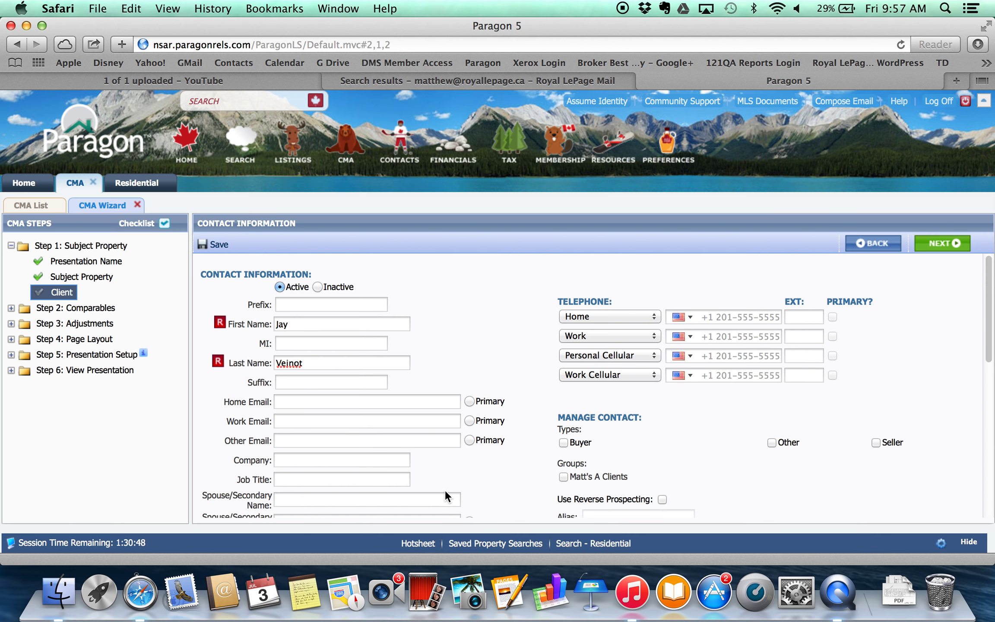
scroll(511, 463, down, 10)
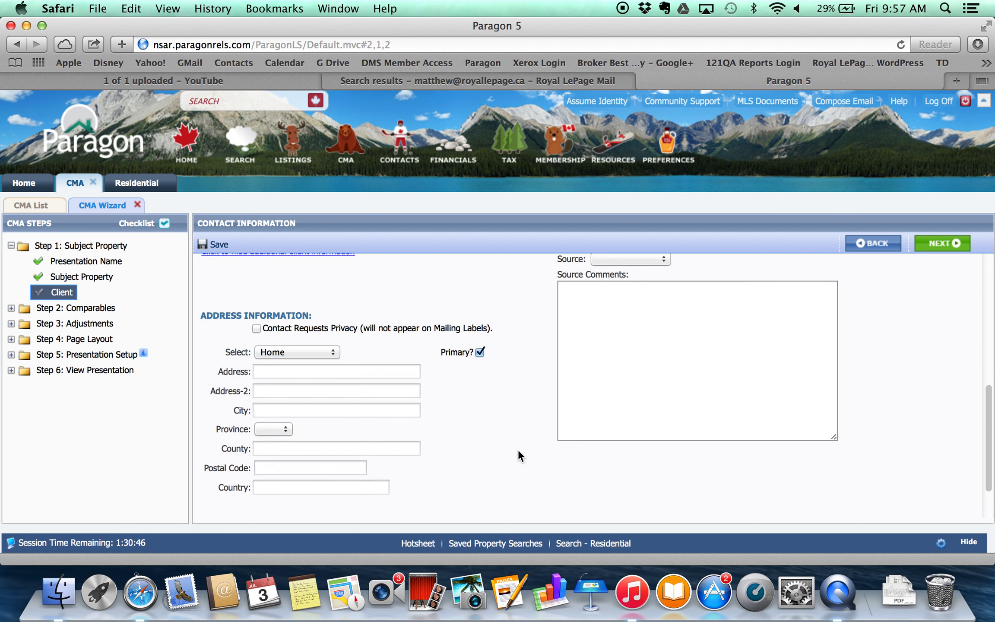
scroll(518, 444, up, 5)
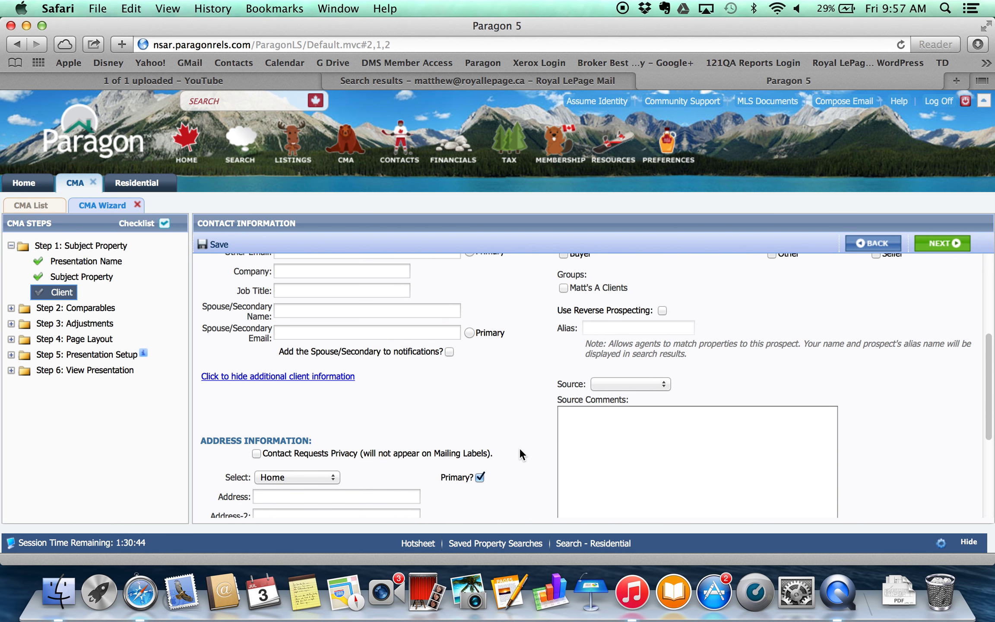
scroll(520, 454, up, 4)
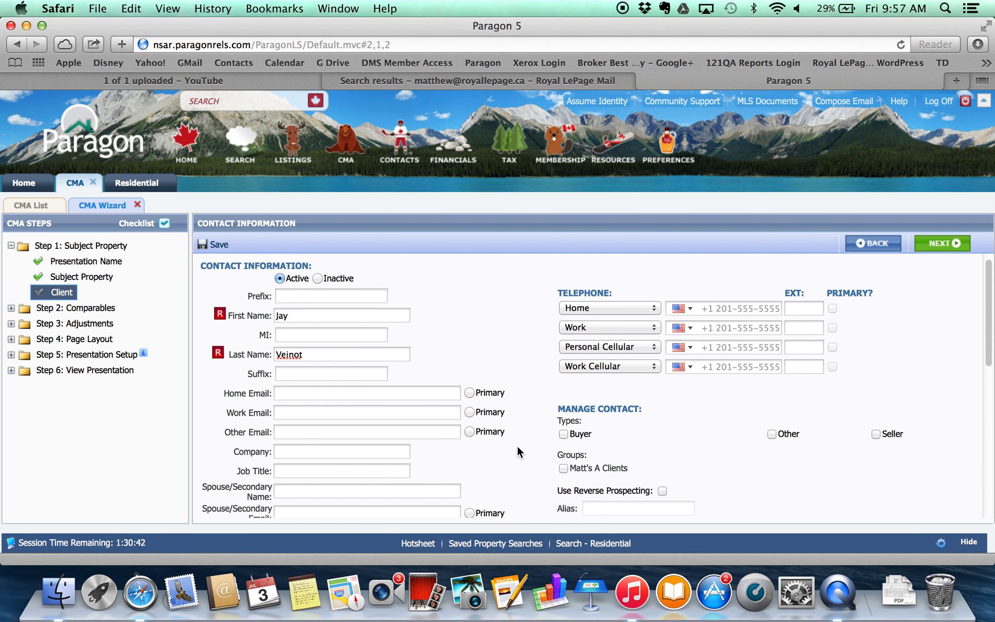
scroll(517, 446, down, 2)
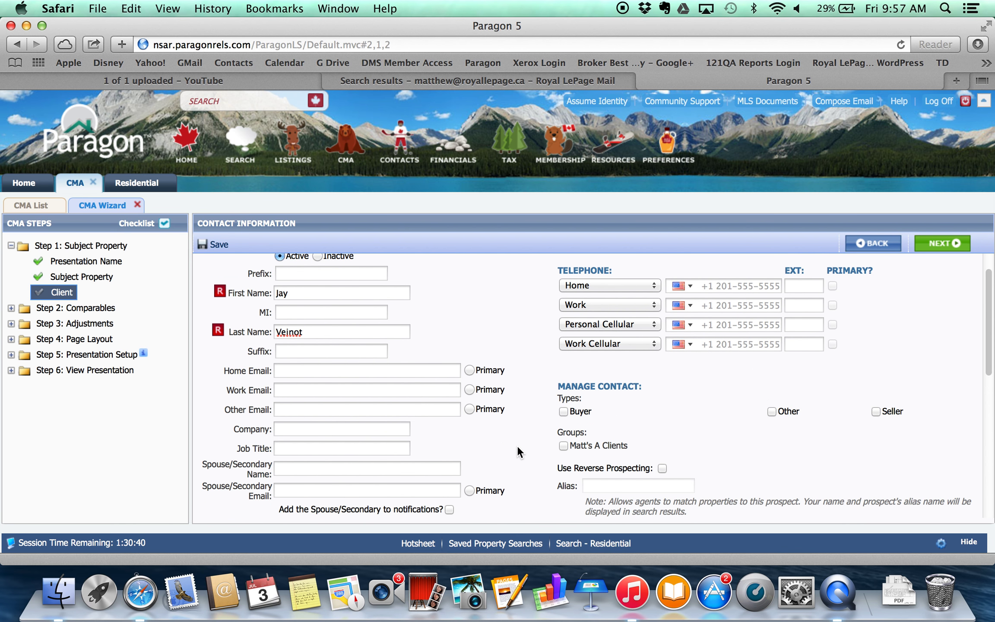
scroll(516, 447, up, 2)
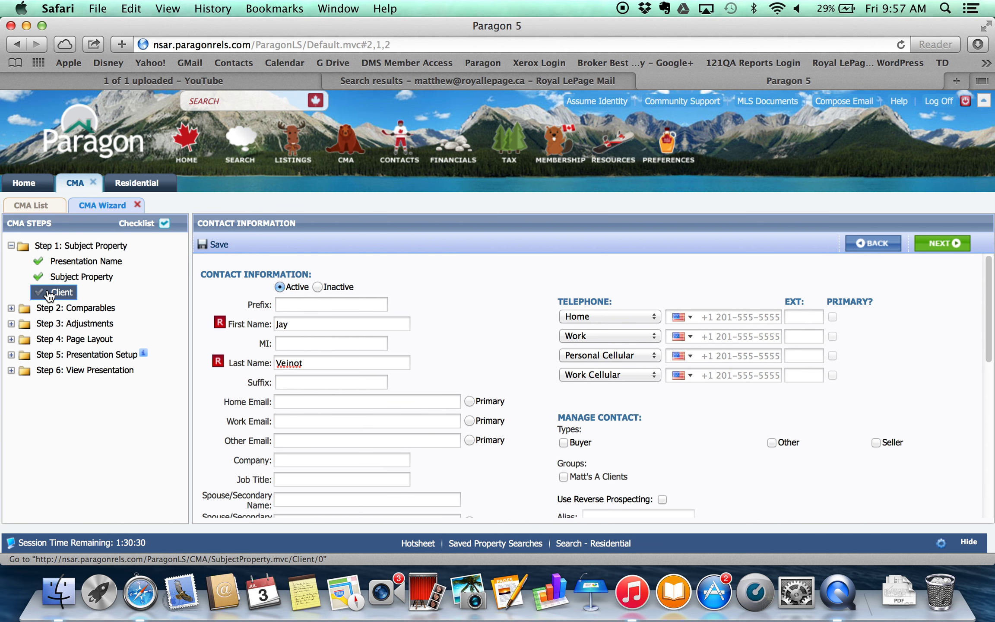
click(216, 245)
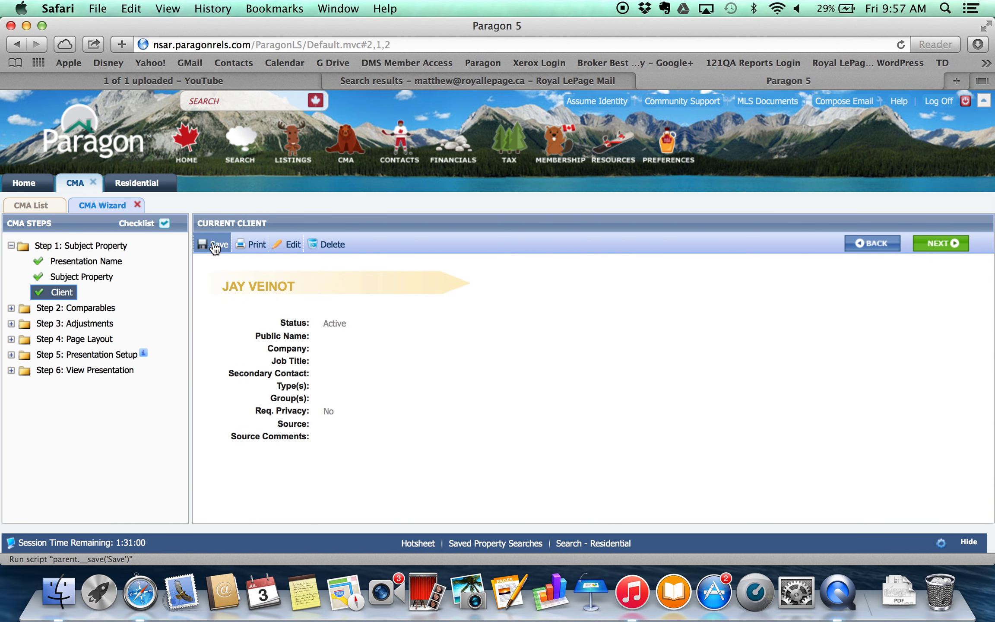